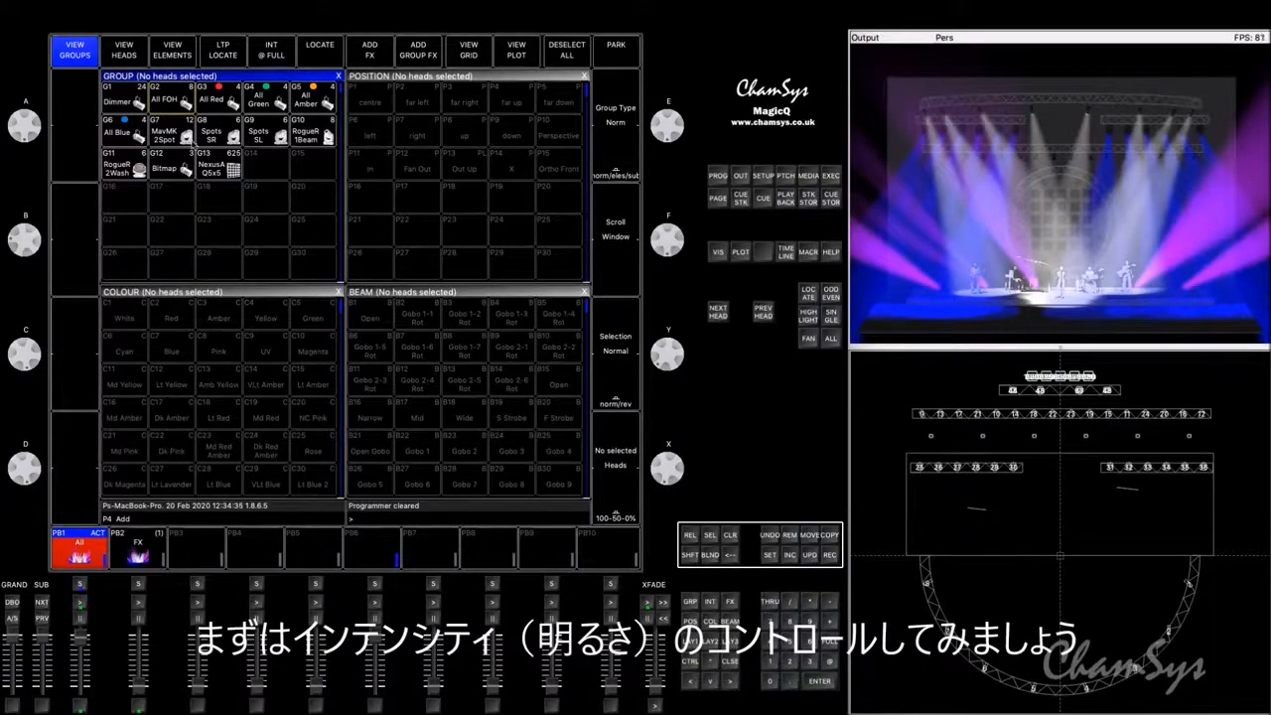
Set the intensity of the All FOH group to 22%.
click(181, 96)
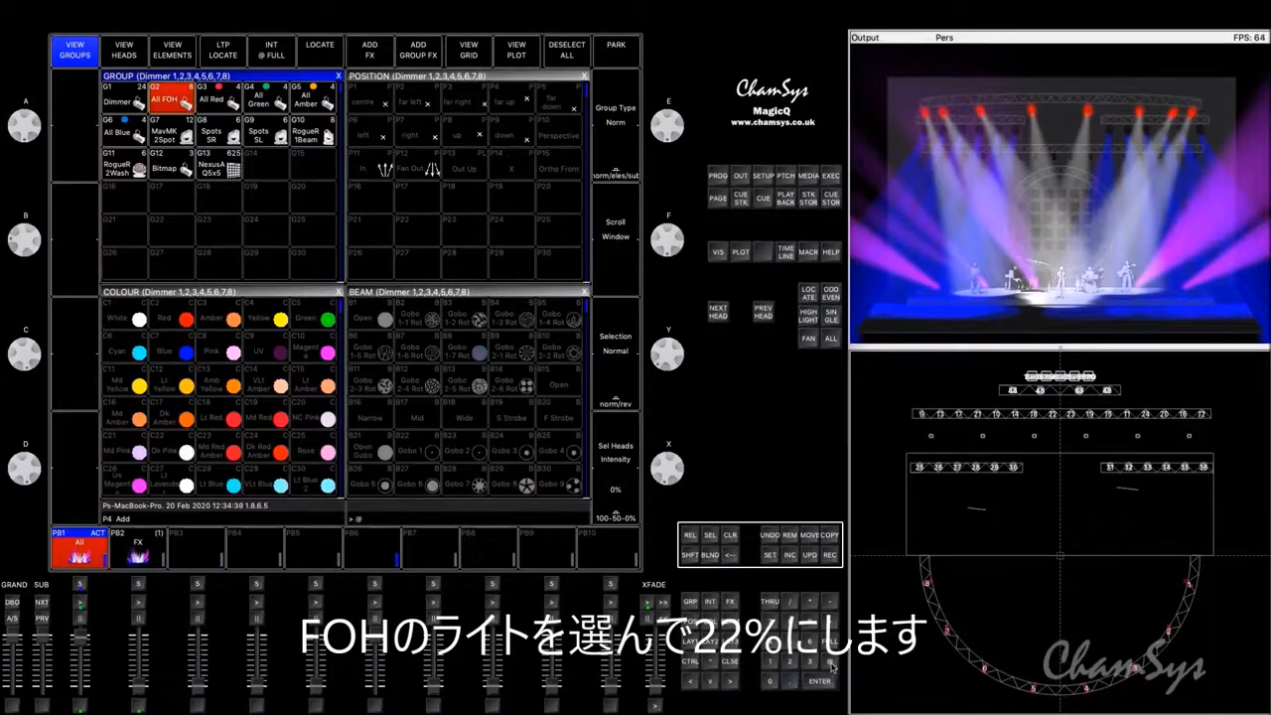
text(22)
key(Return)
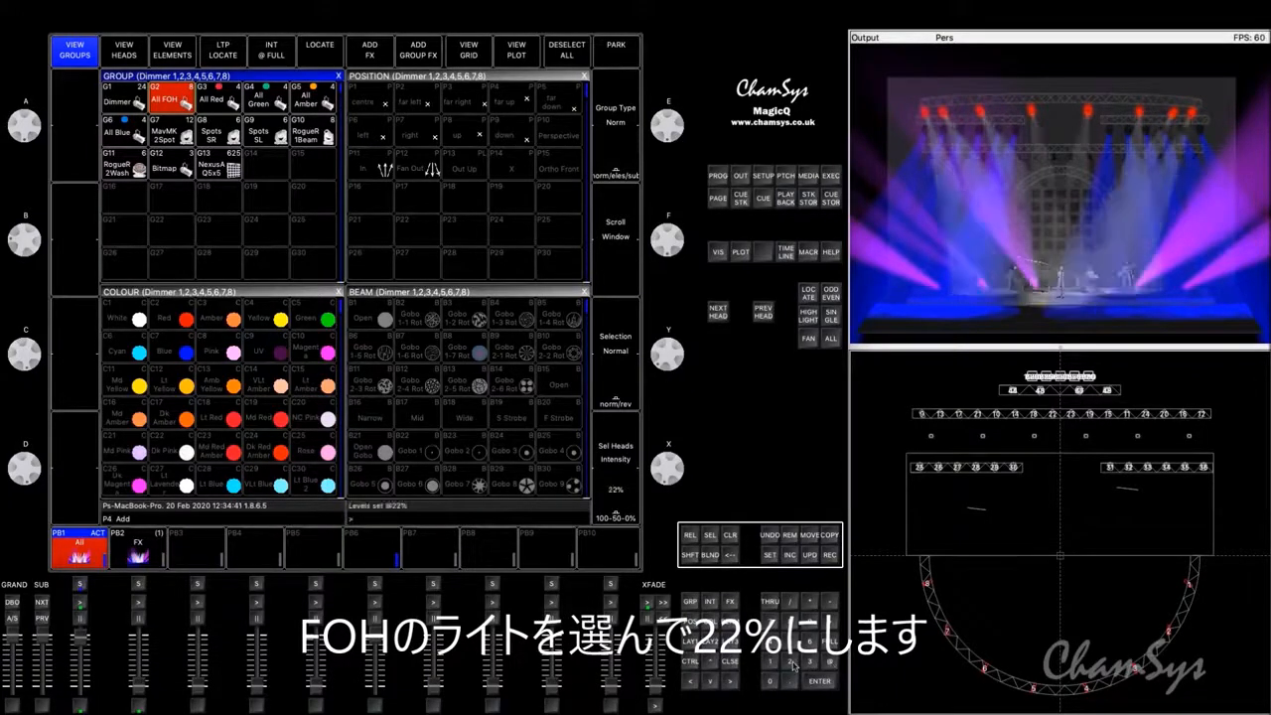
View the FOH levels in the programmer and record them onto playback 10.
click(719, 176)
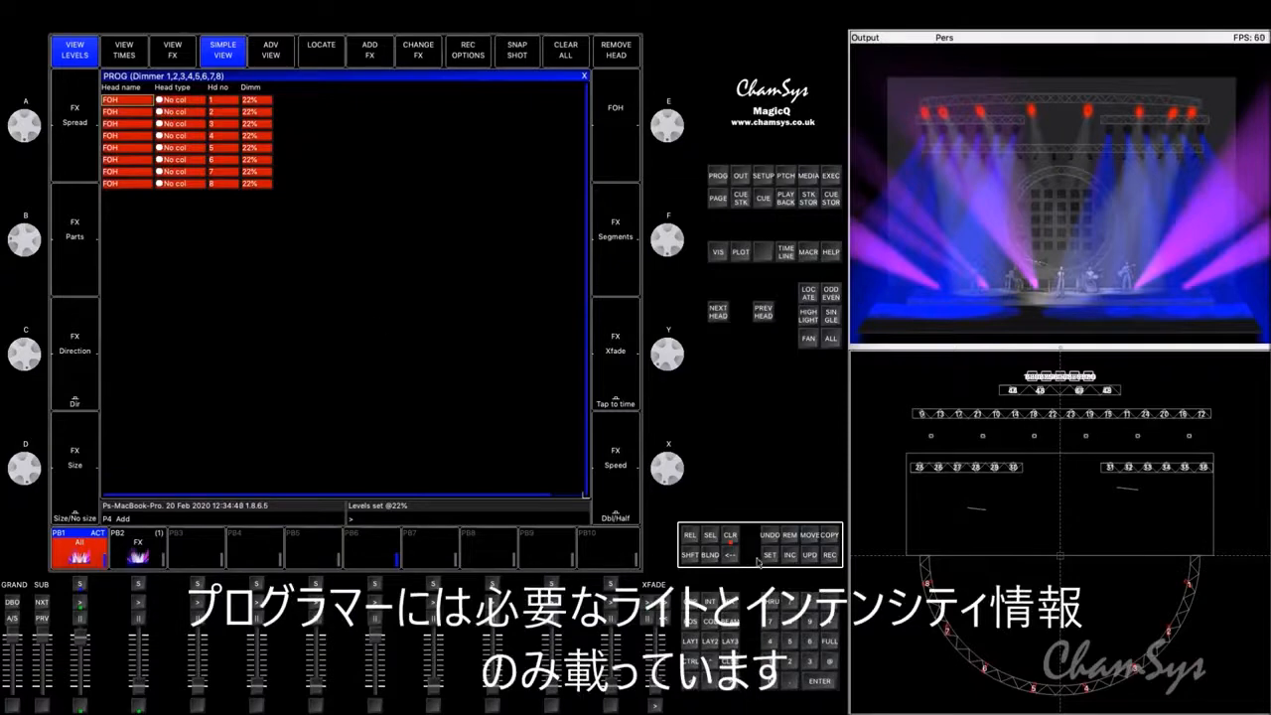
click(829, 554)
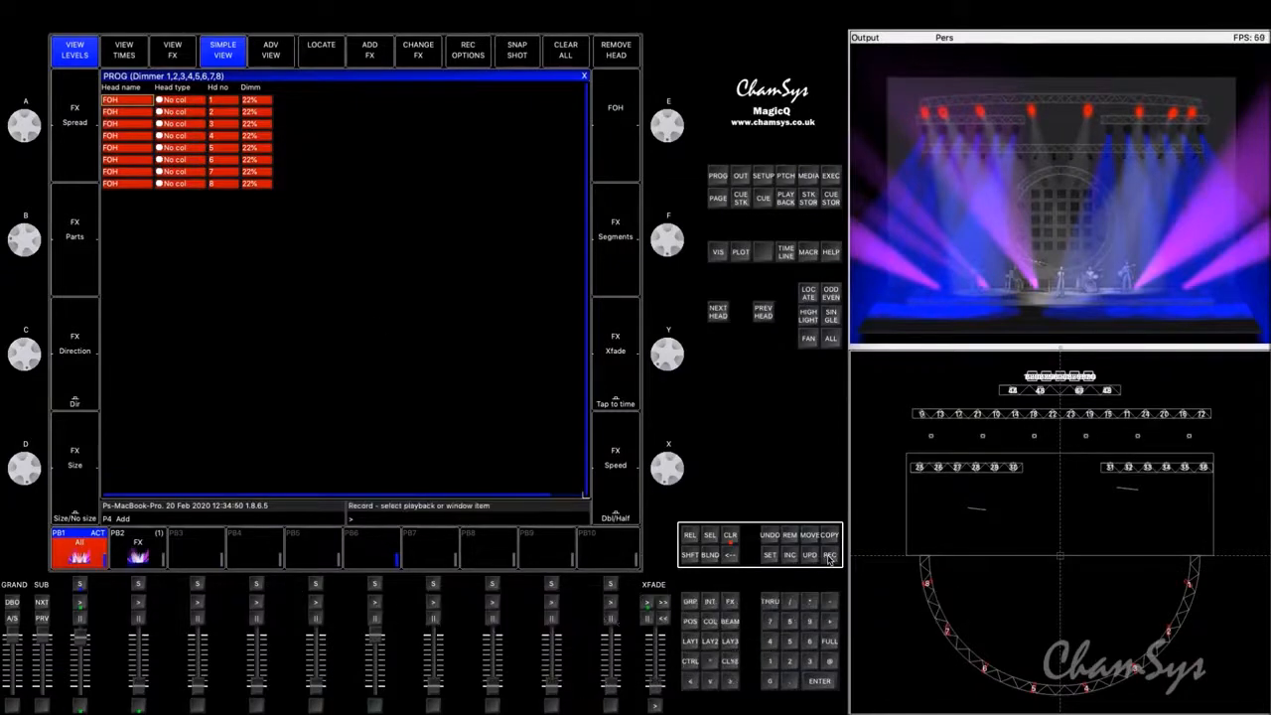
click(608, 544)
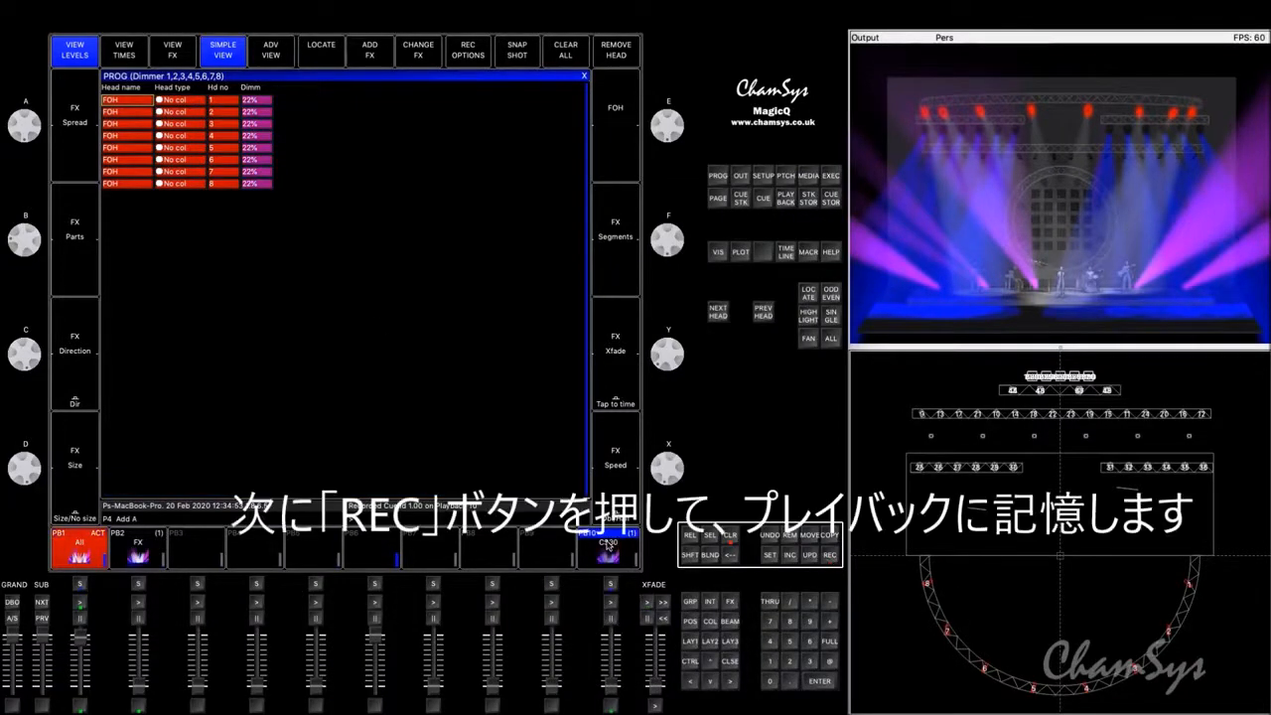
In playback 10's cue stack function options, set Cue Stack is an Intensity Master to Yes.
click(608, 544)
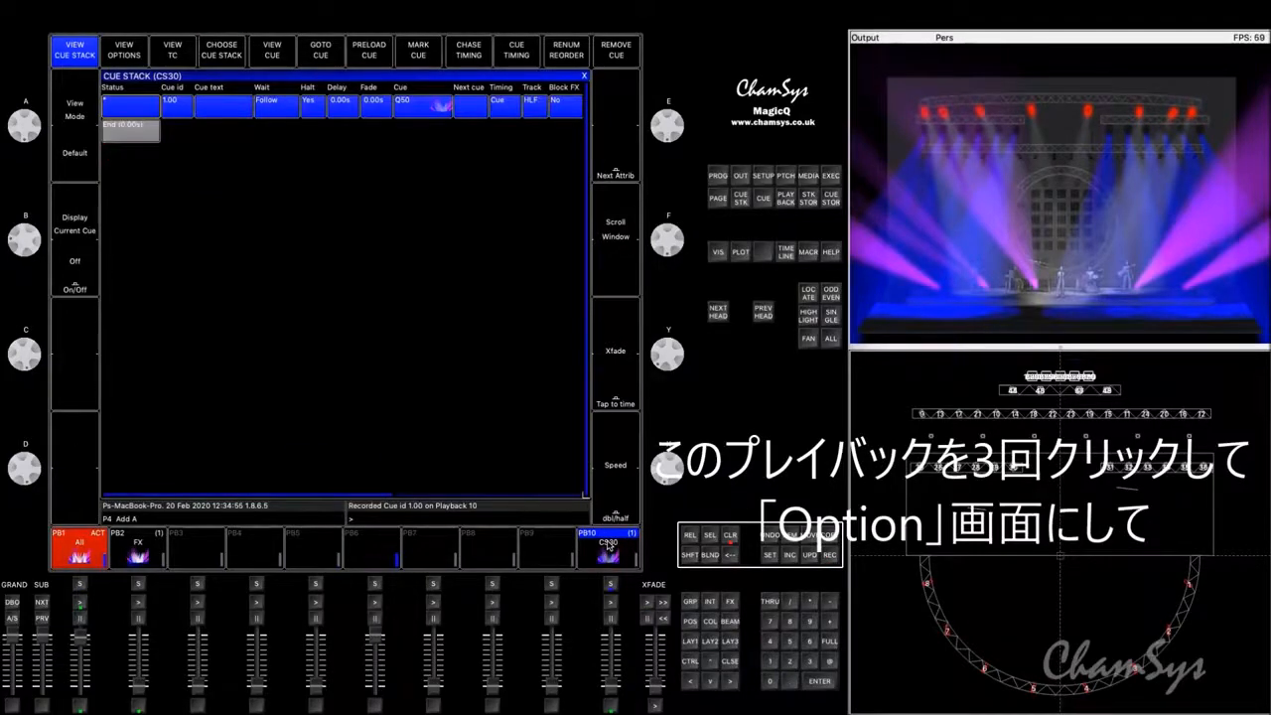
click(608, 545)
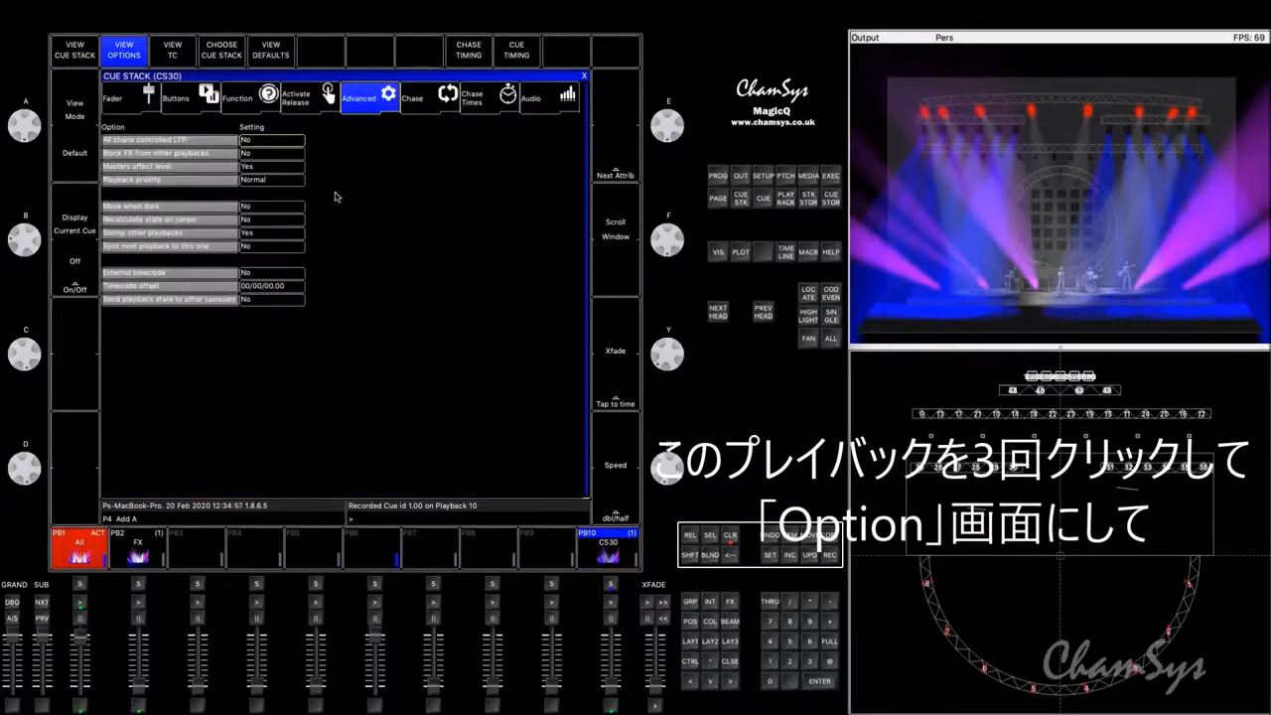
click(245, 103)
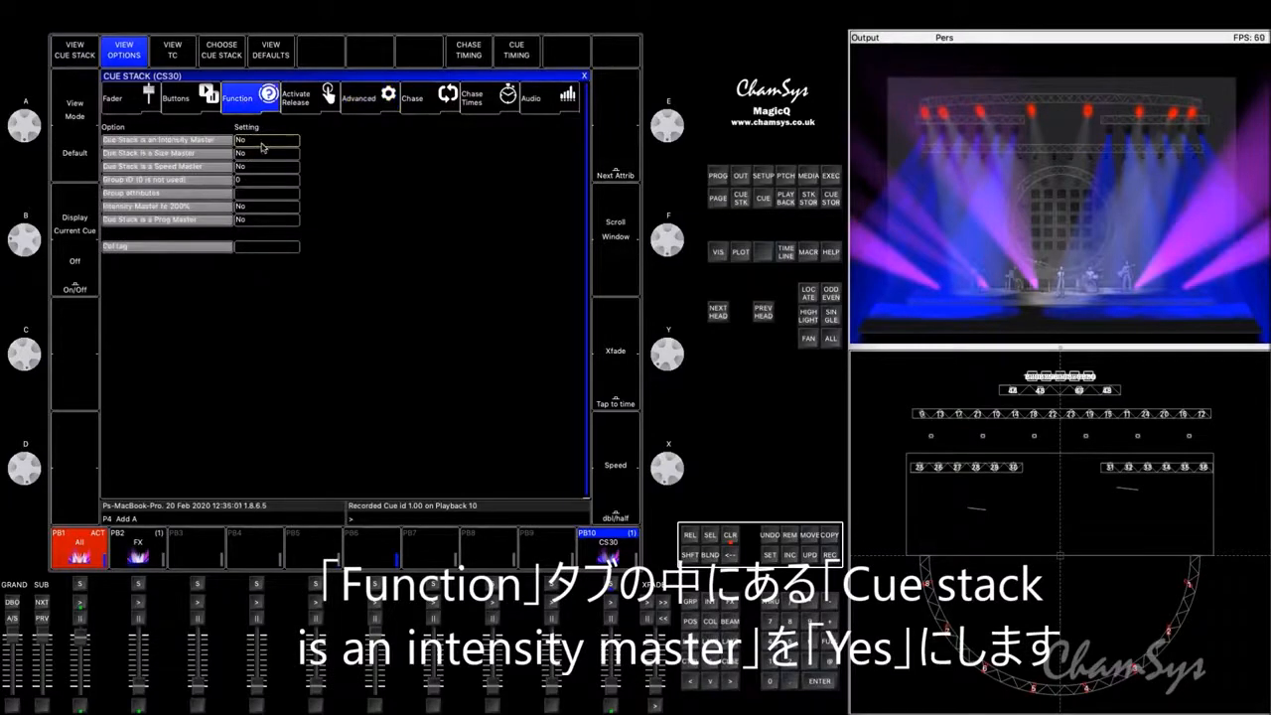
click(263, 147)
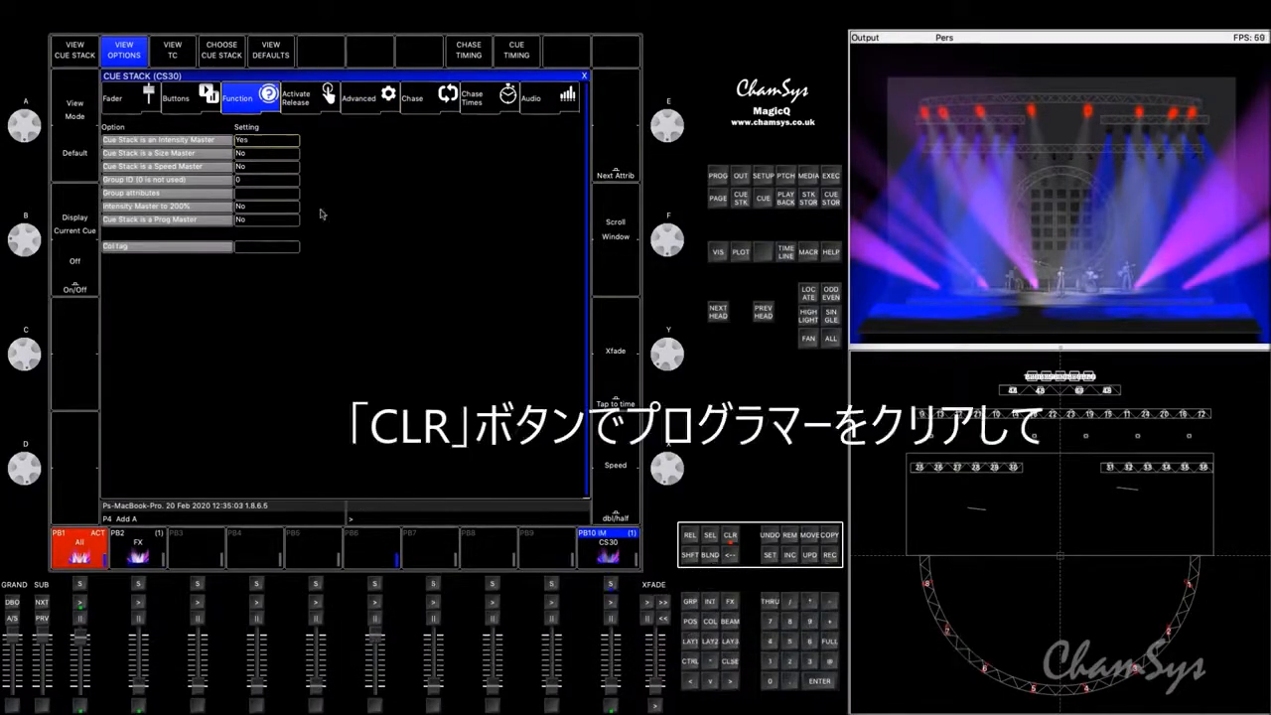
Clear the programmer and activate playback 10 with its fader raised, testing the FOH intensity master.
click(735, 537)
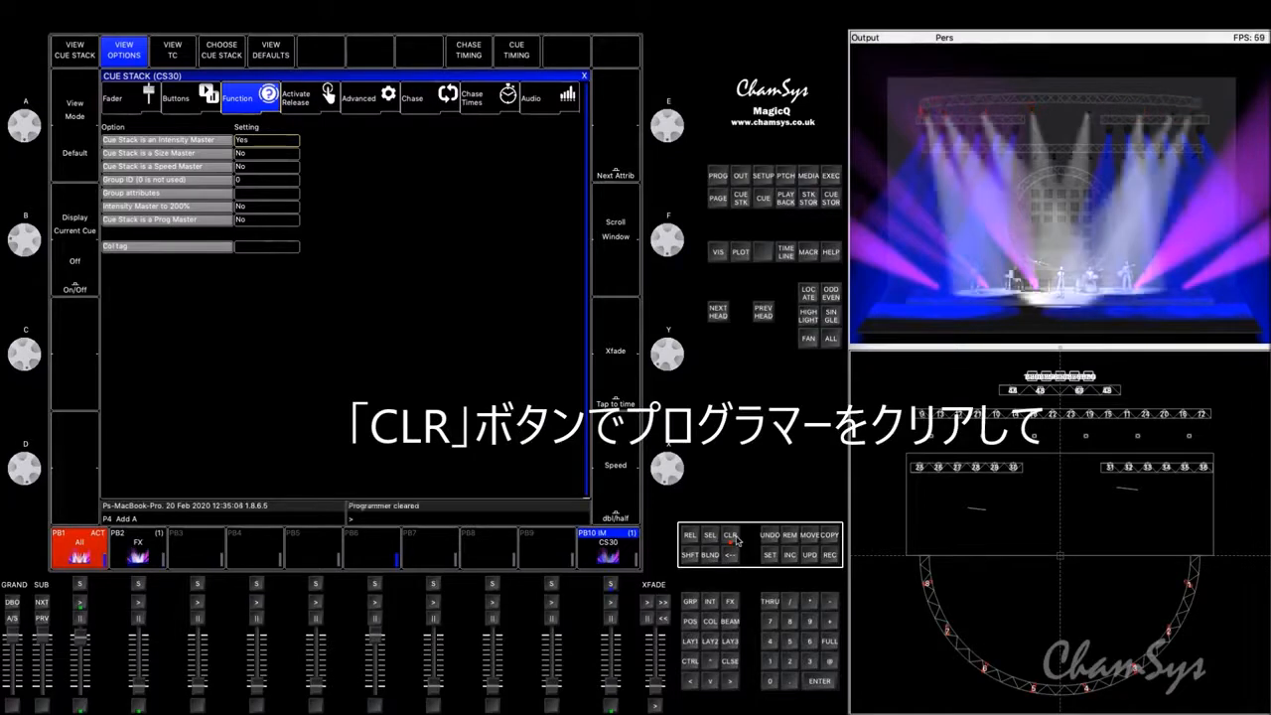
drag(615, 683, 614, 641)
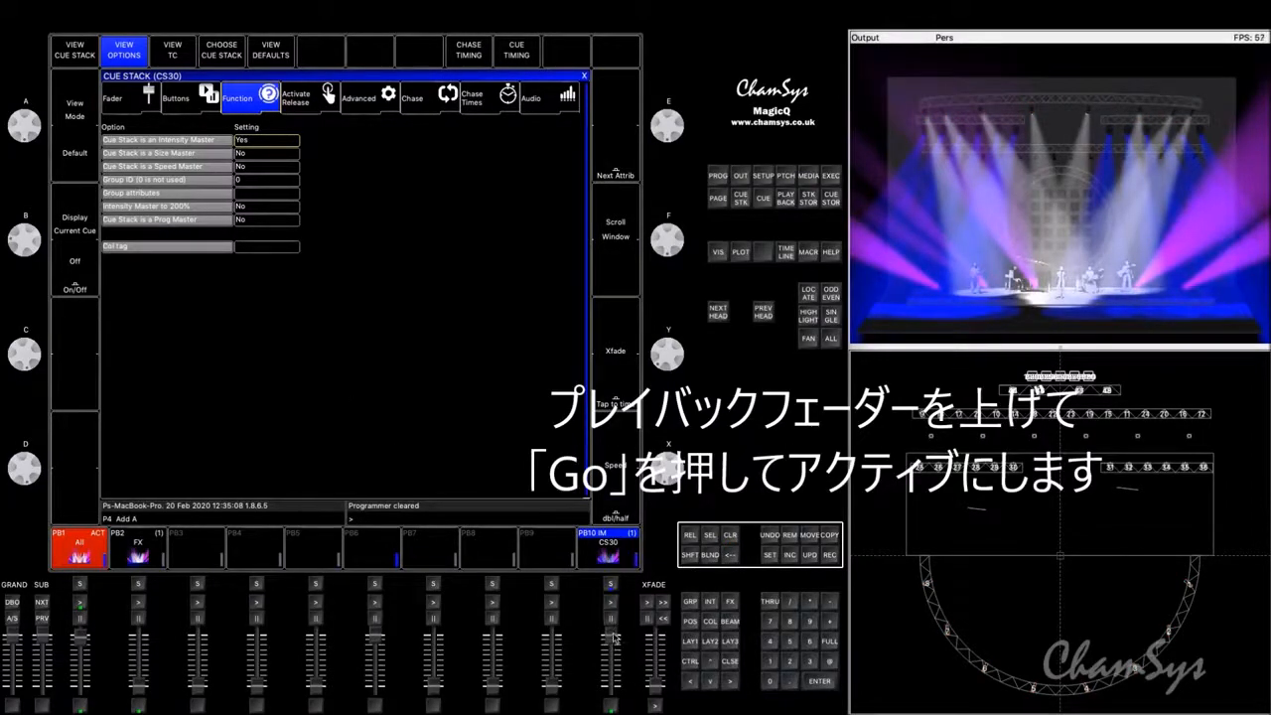
click(612, 602)
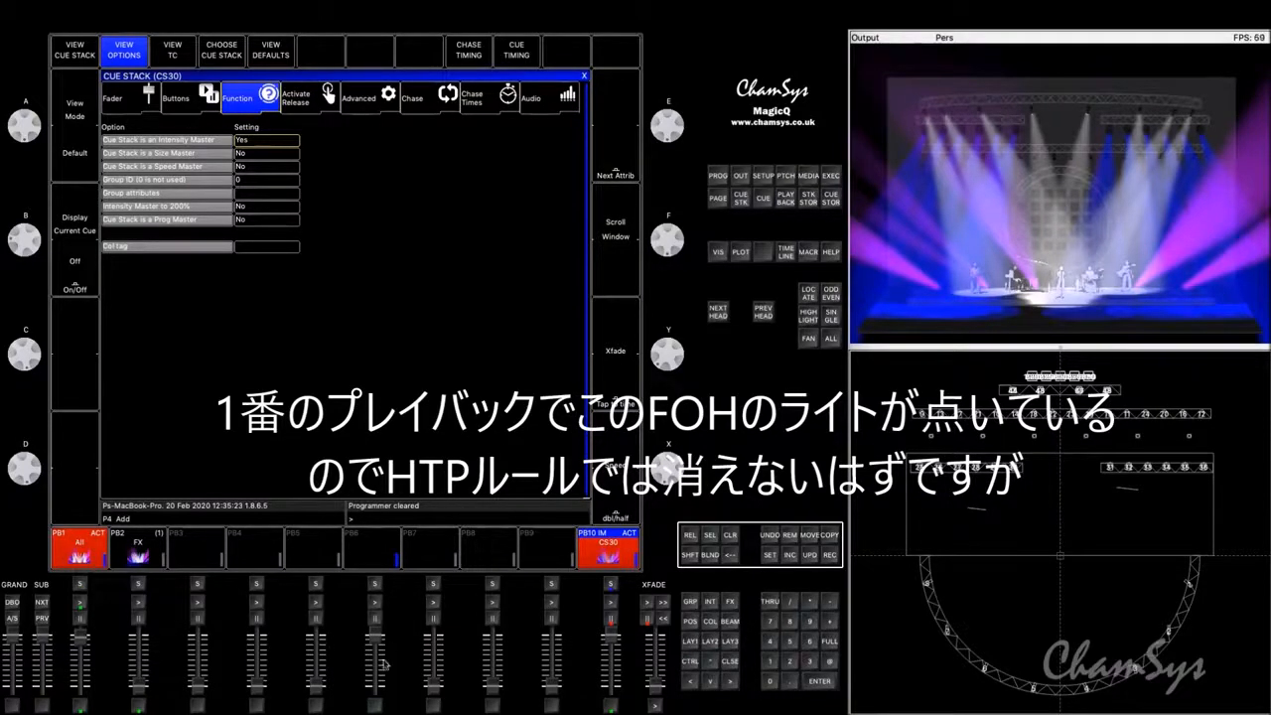
mouse_move(615, 640)
mouse_down()
mouse_move(615, 688)
mouse_move(619, 641)
mouse_up()
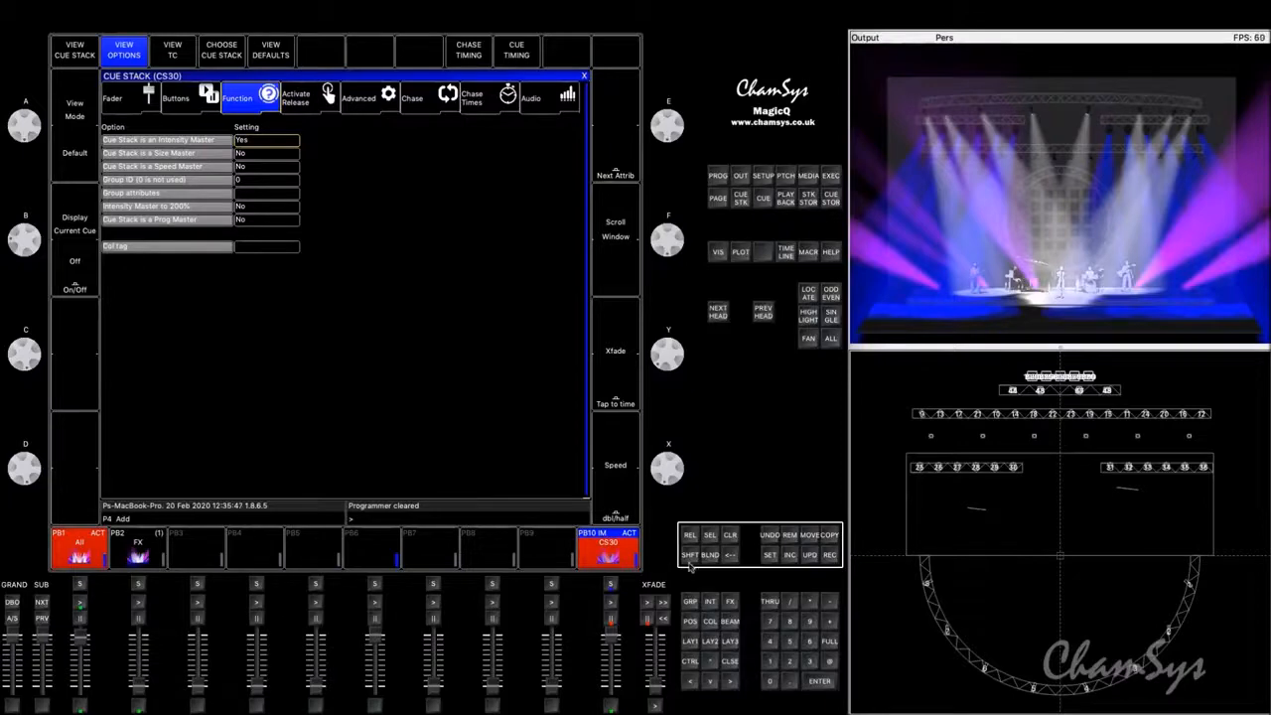
Record the All FOH group alone onto playback 9 as a group master, check its function options and raise its fader.
click(690, 643)
click(167, 104)
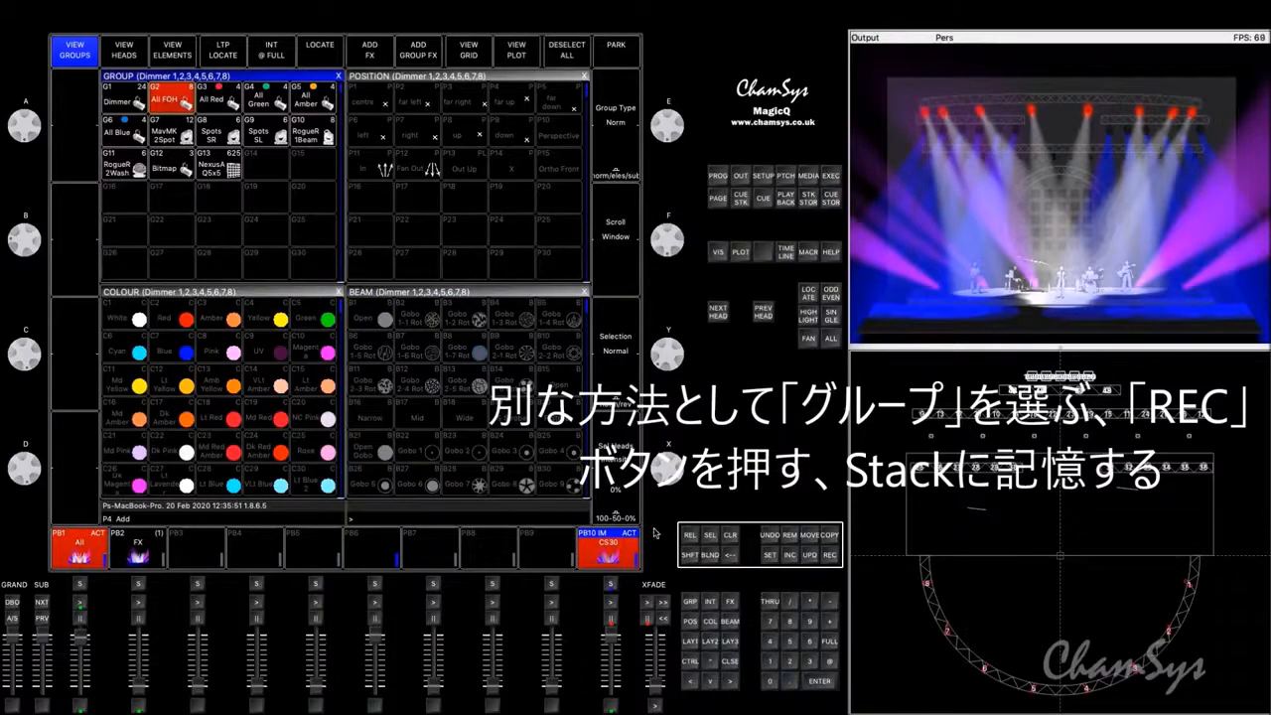
click(828, 555)
click(551, 540)
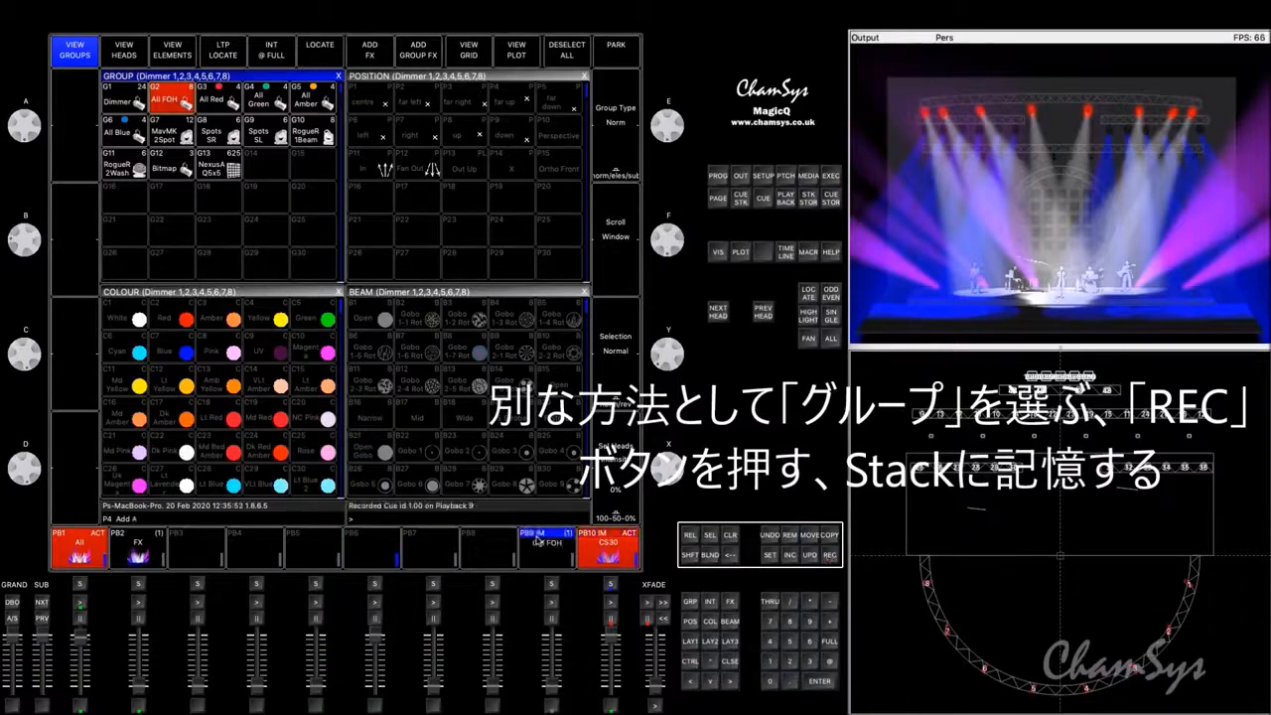
click(553, 585)
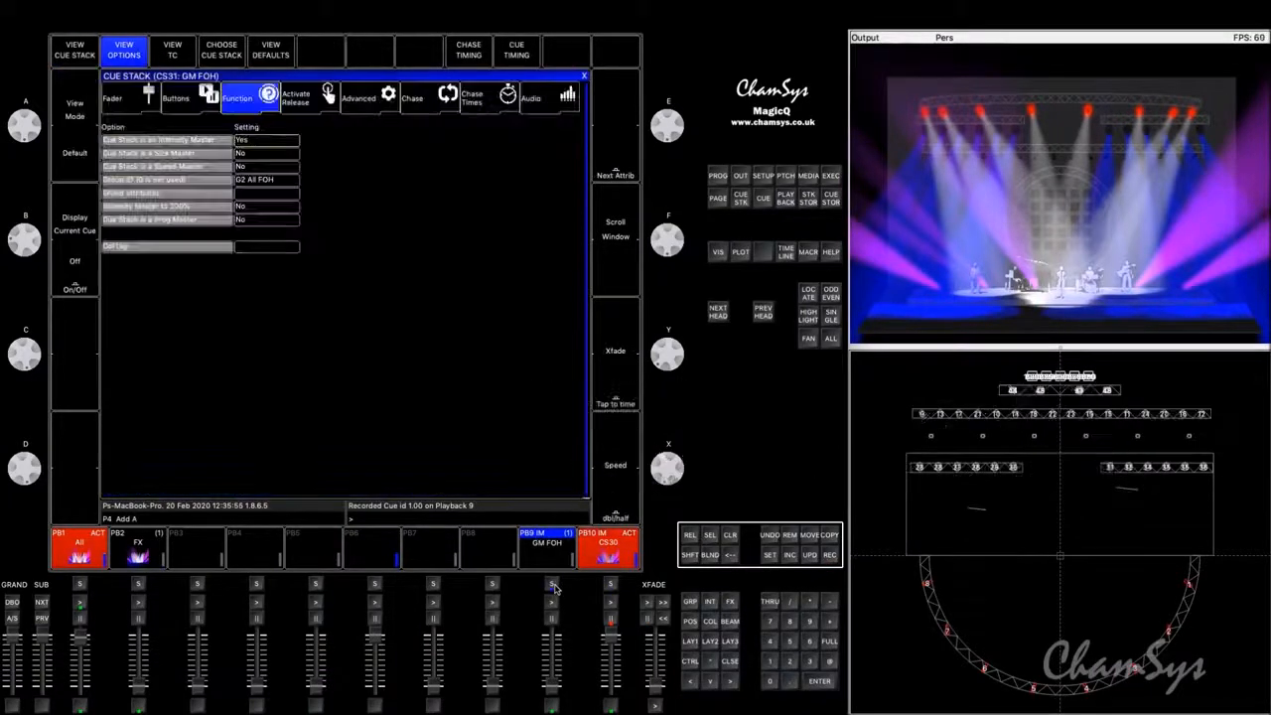
drag(551, 693, 553, 640)
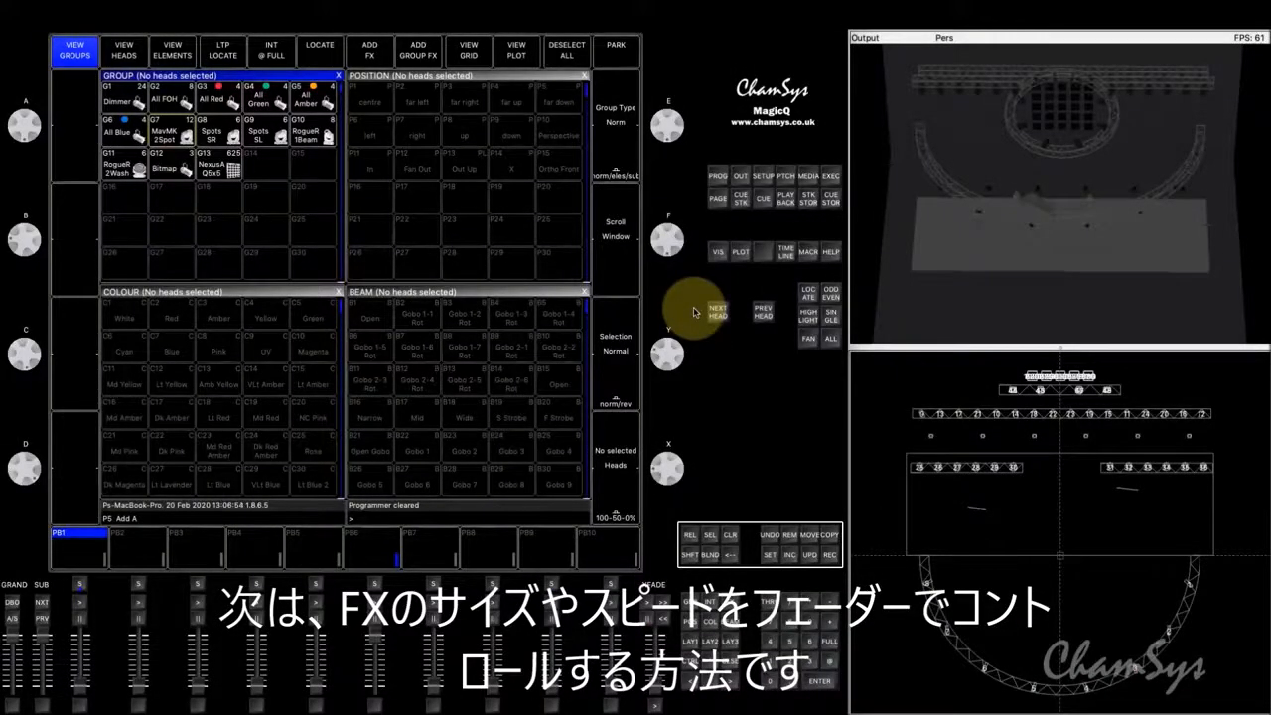
Bring the MavMK2Spot group to full intensity and apply the down position palette to it.
click(164, 141)
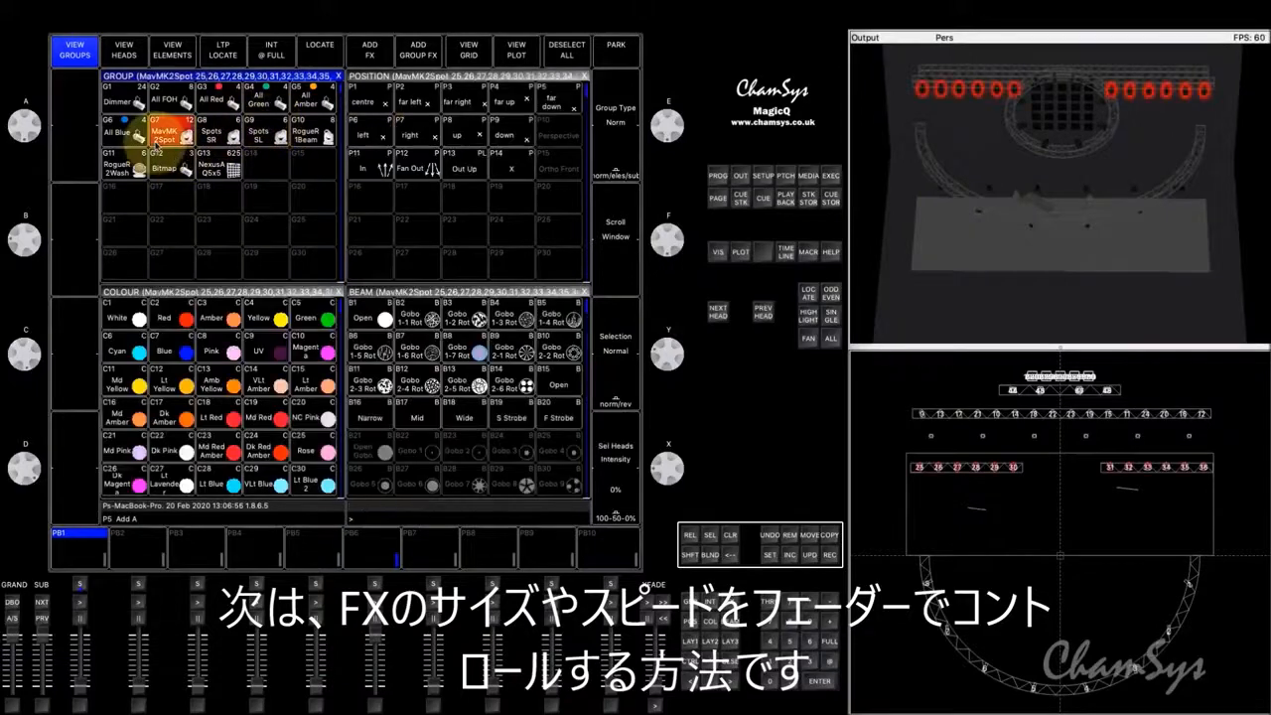
click(829, 659)
click(829, 647)
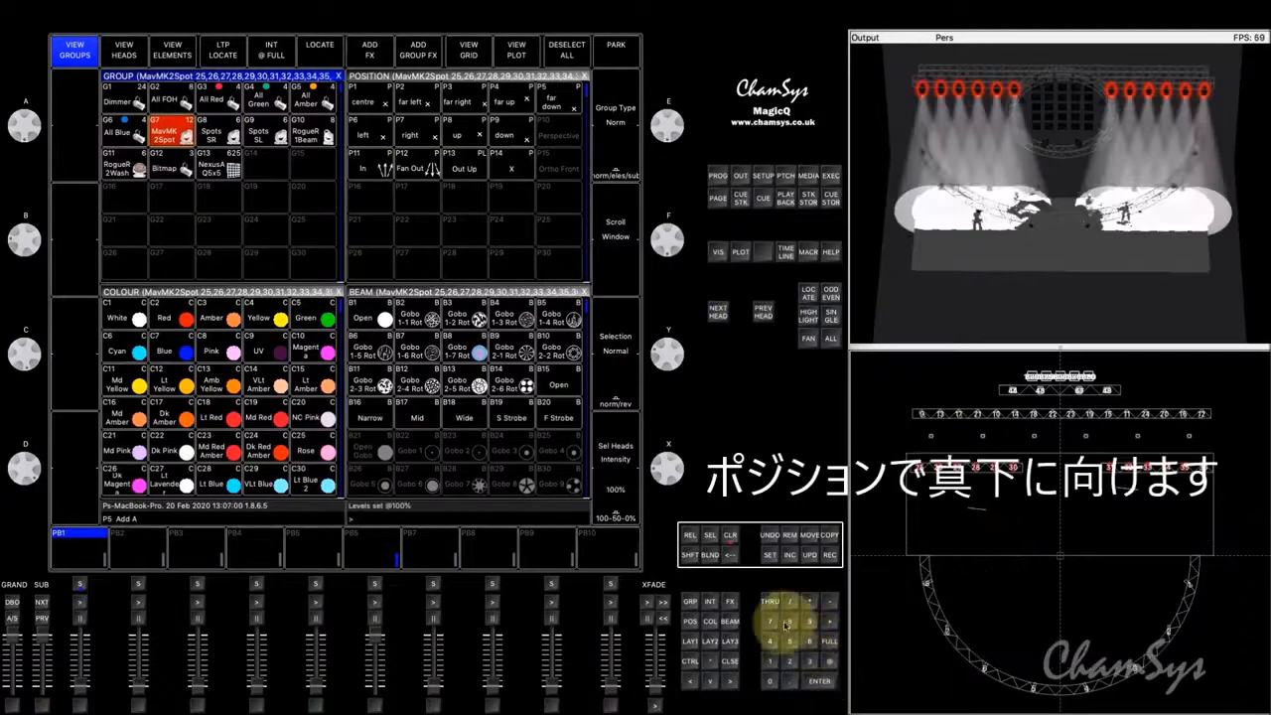
click(690, 622)
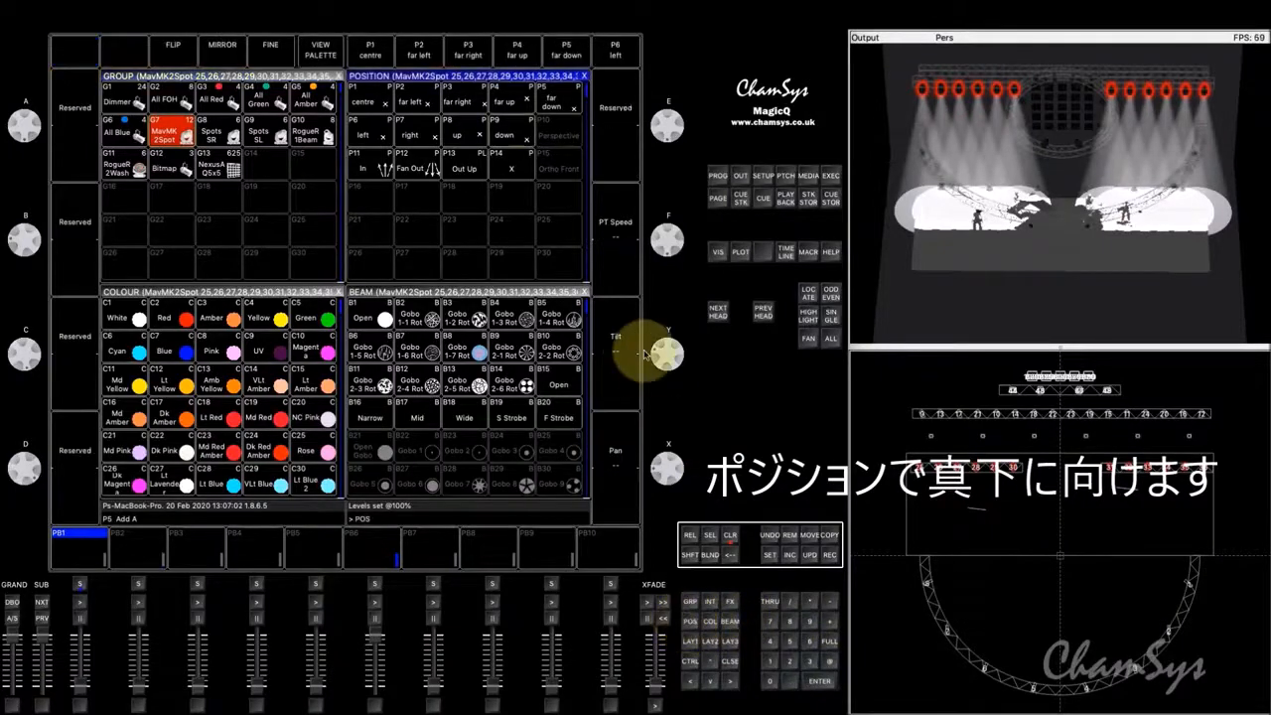
click(505, 131)
Record the spots' look onto playback 1 and name the playback Full Down.
click(830, 555)
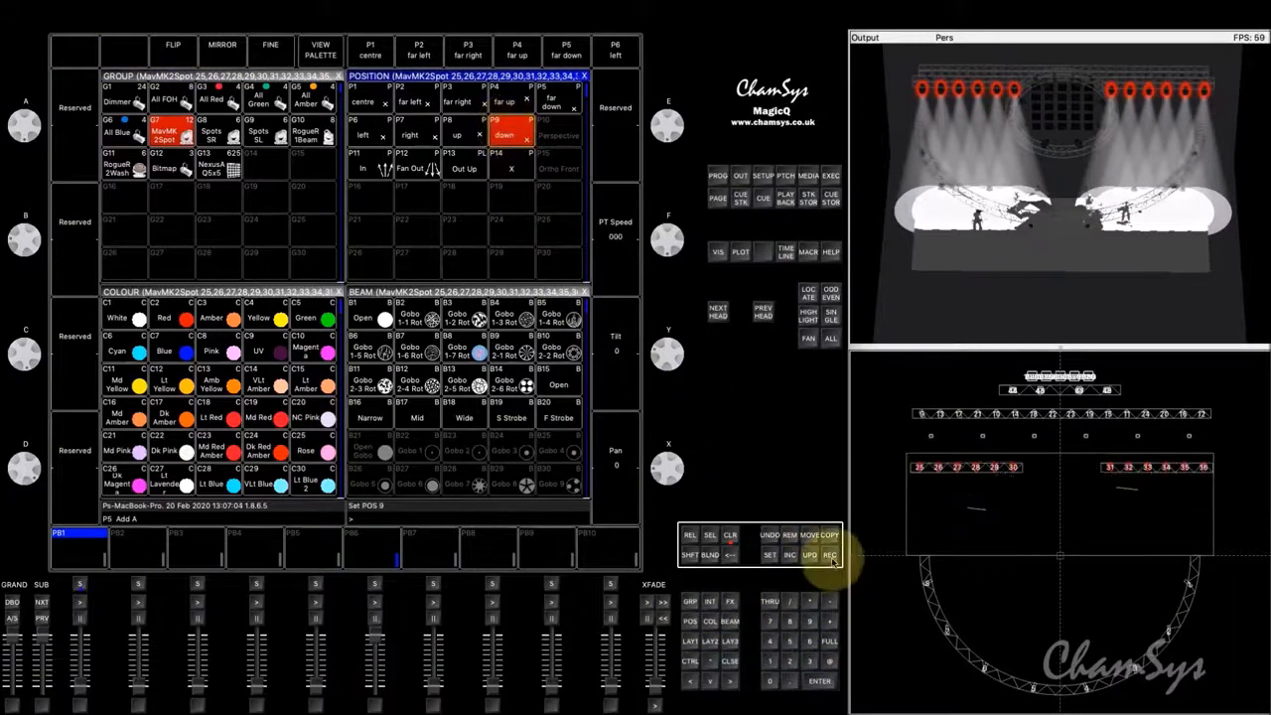
click(69, 545)
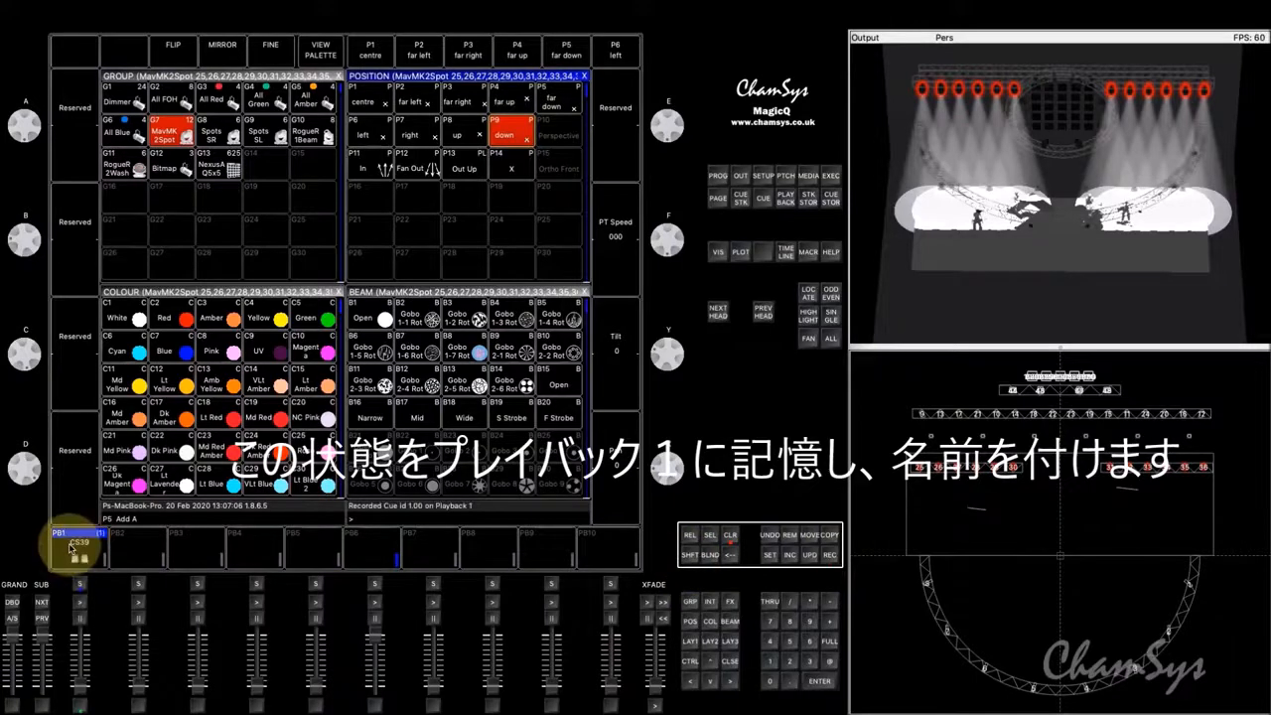
key(shift)
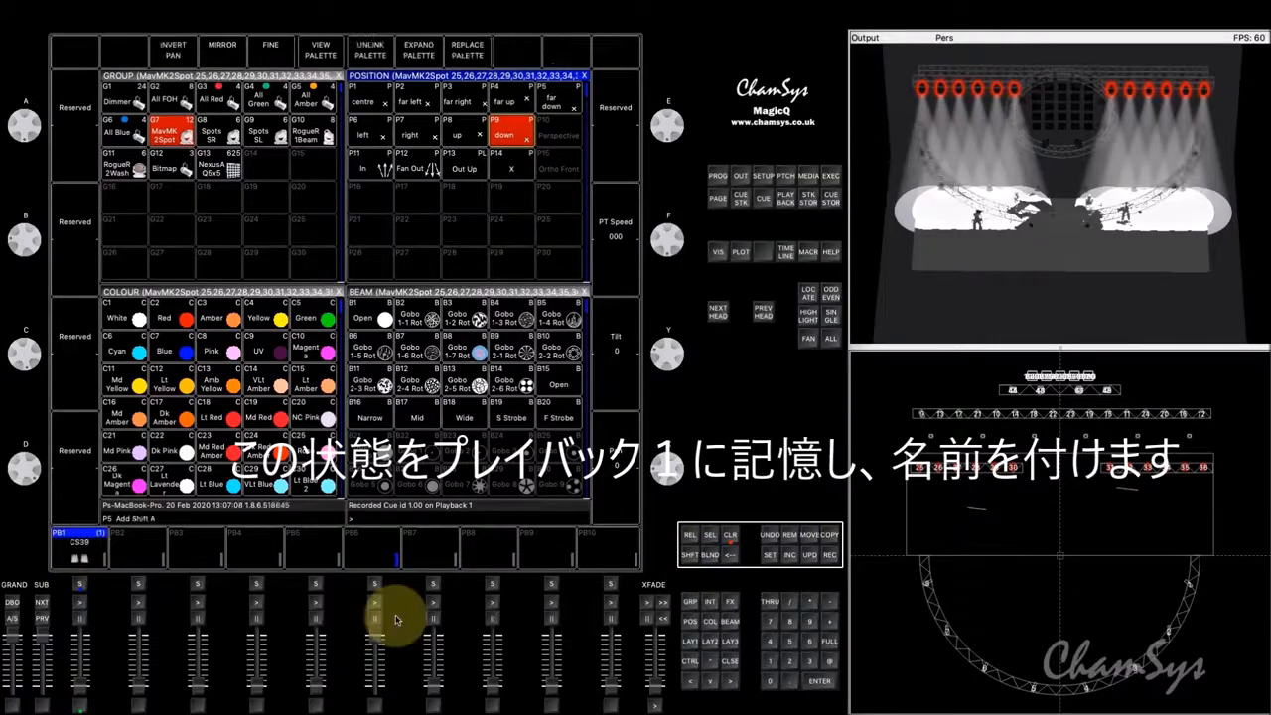
text(Full)
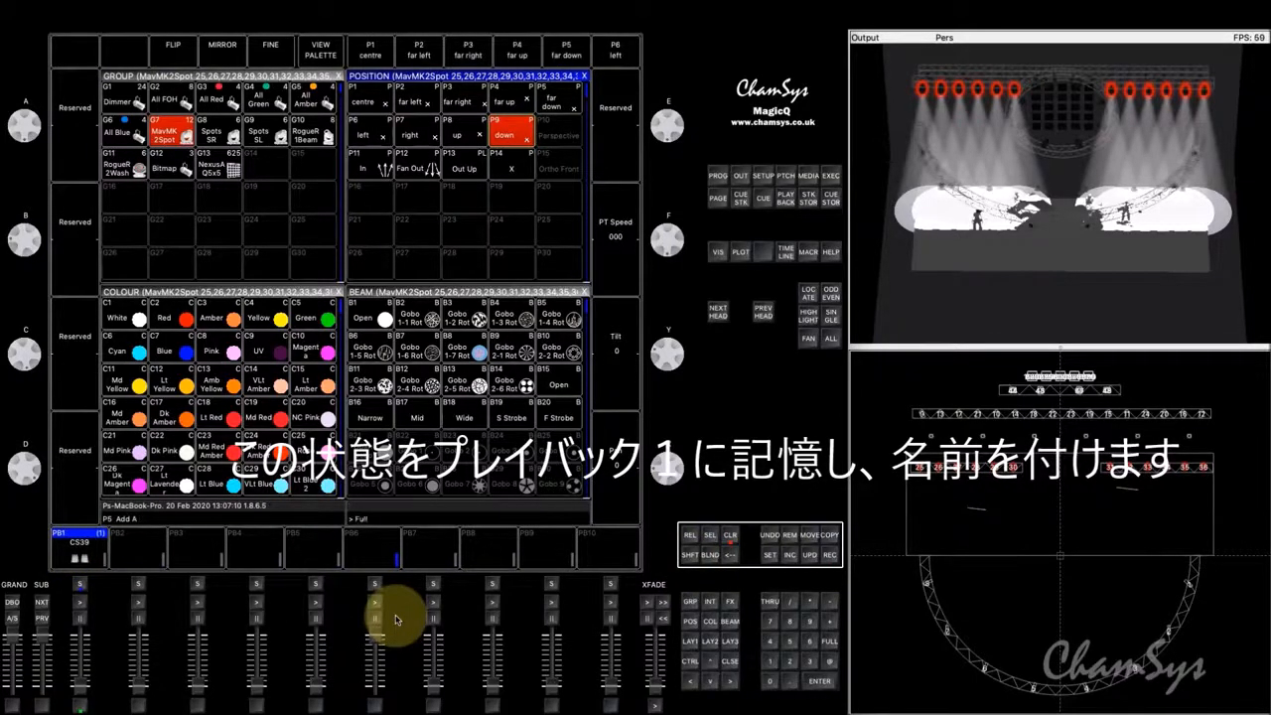
text( Down)
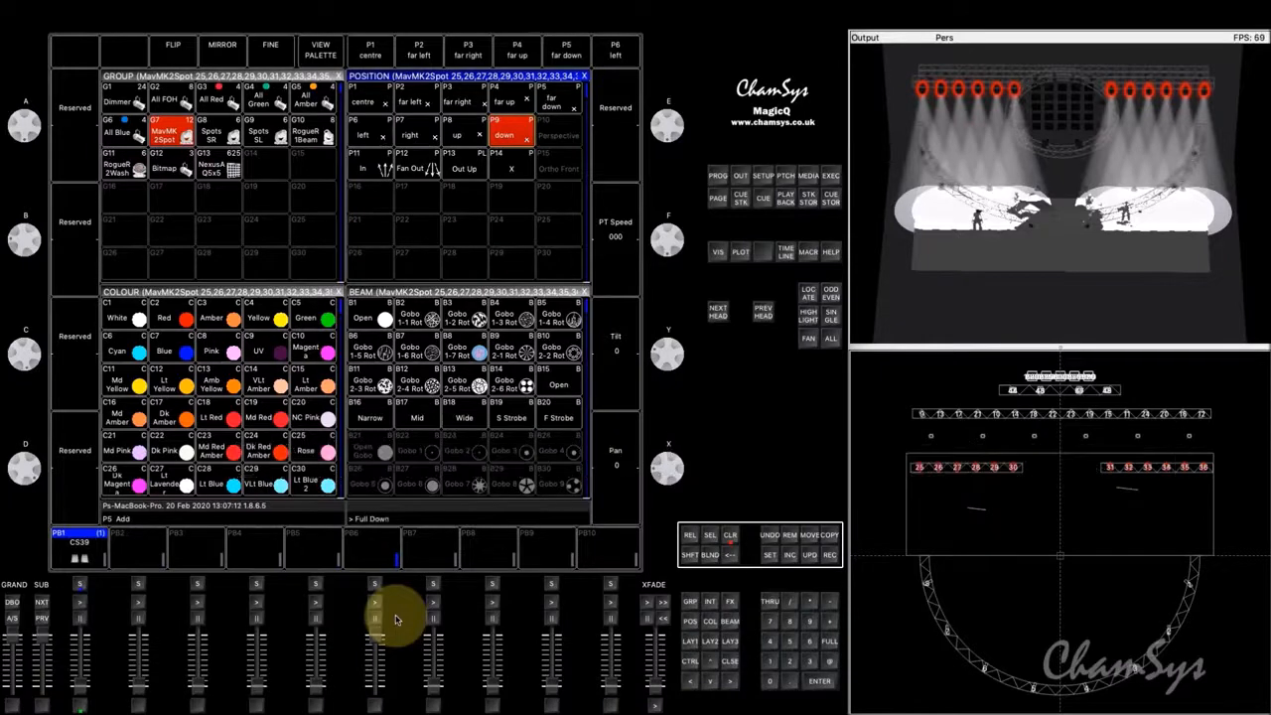
click(769, 555)
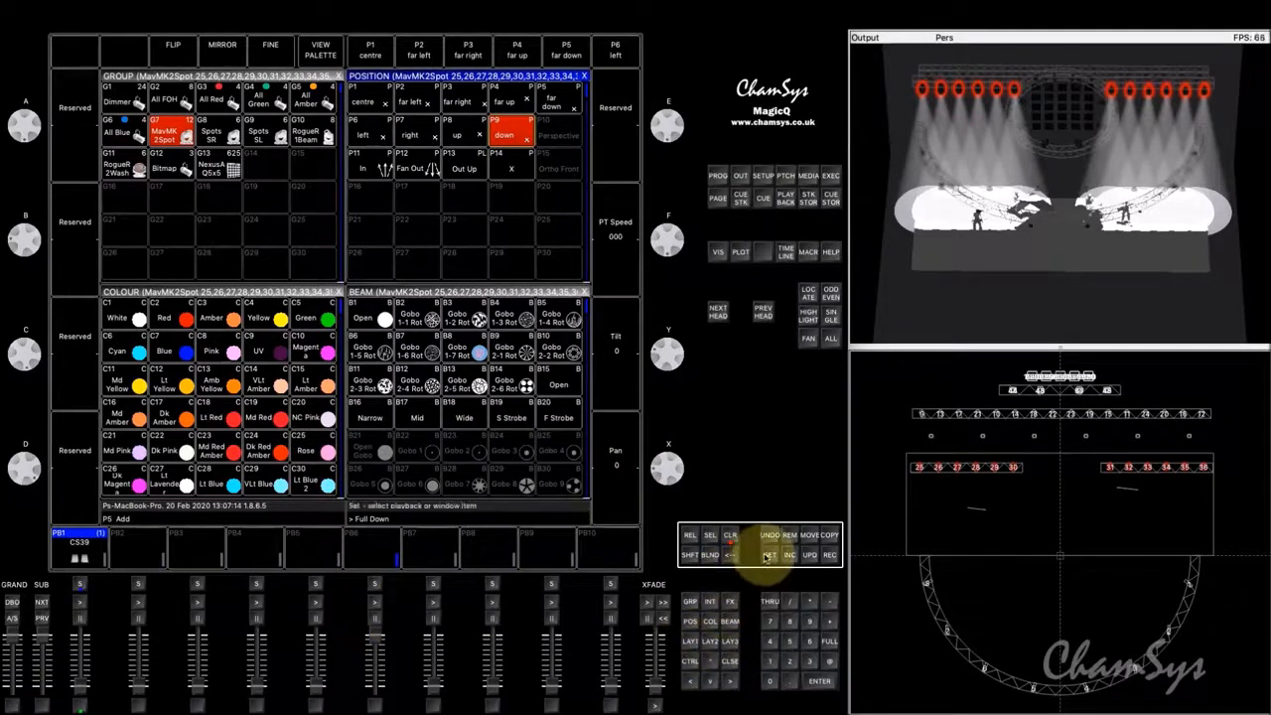
click(99, 541)
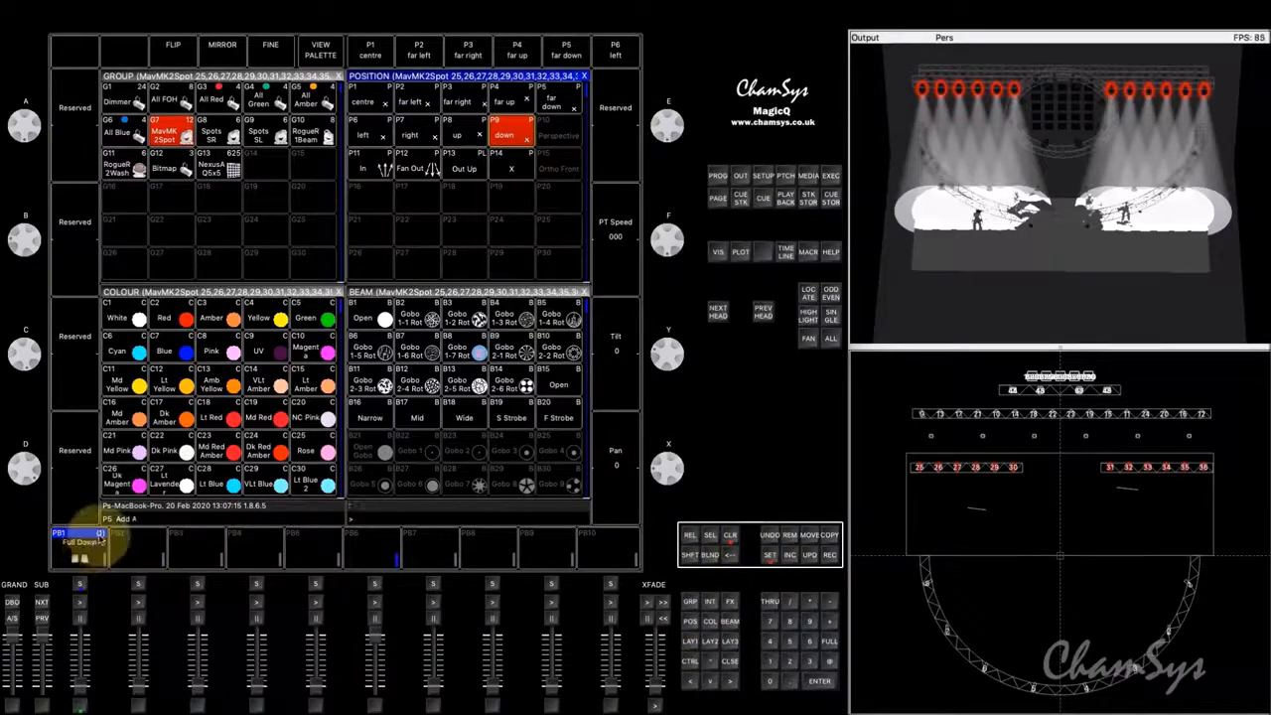
Clear the programmer and raise playback 1's fader to run the Full Down look.
click(730, 535)
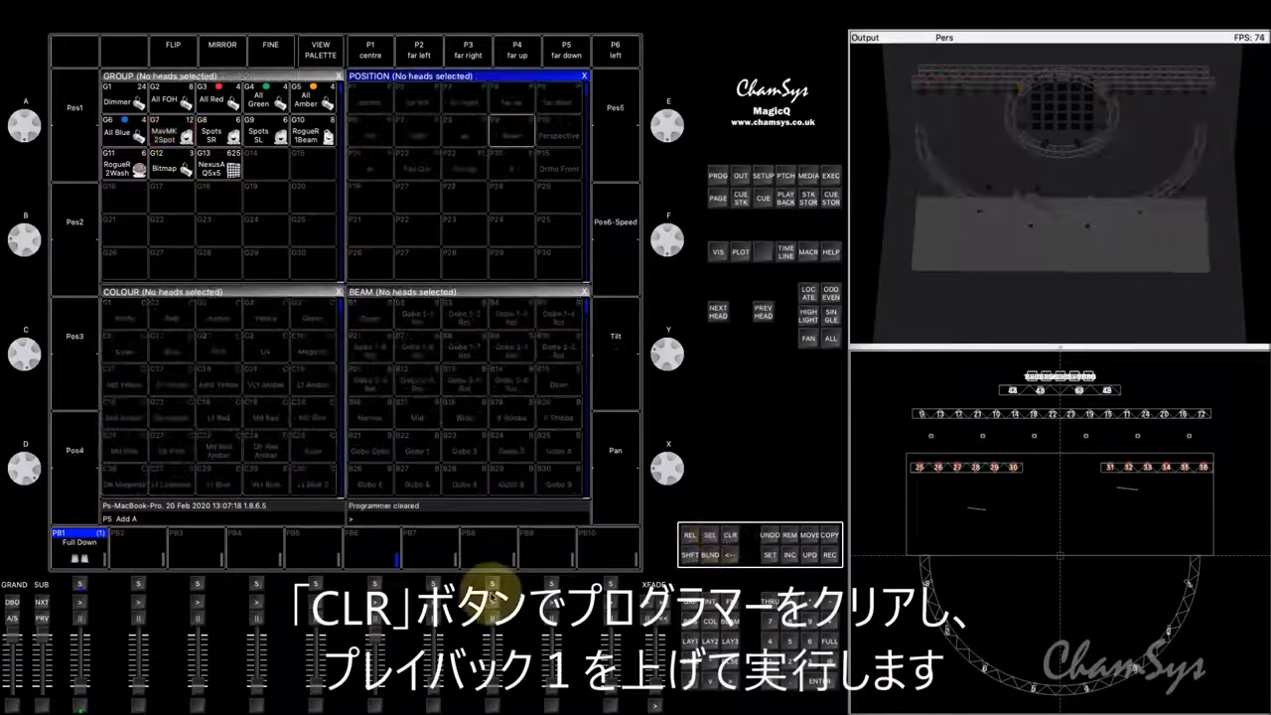
drag(79, 695, 84, 650)
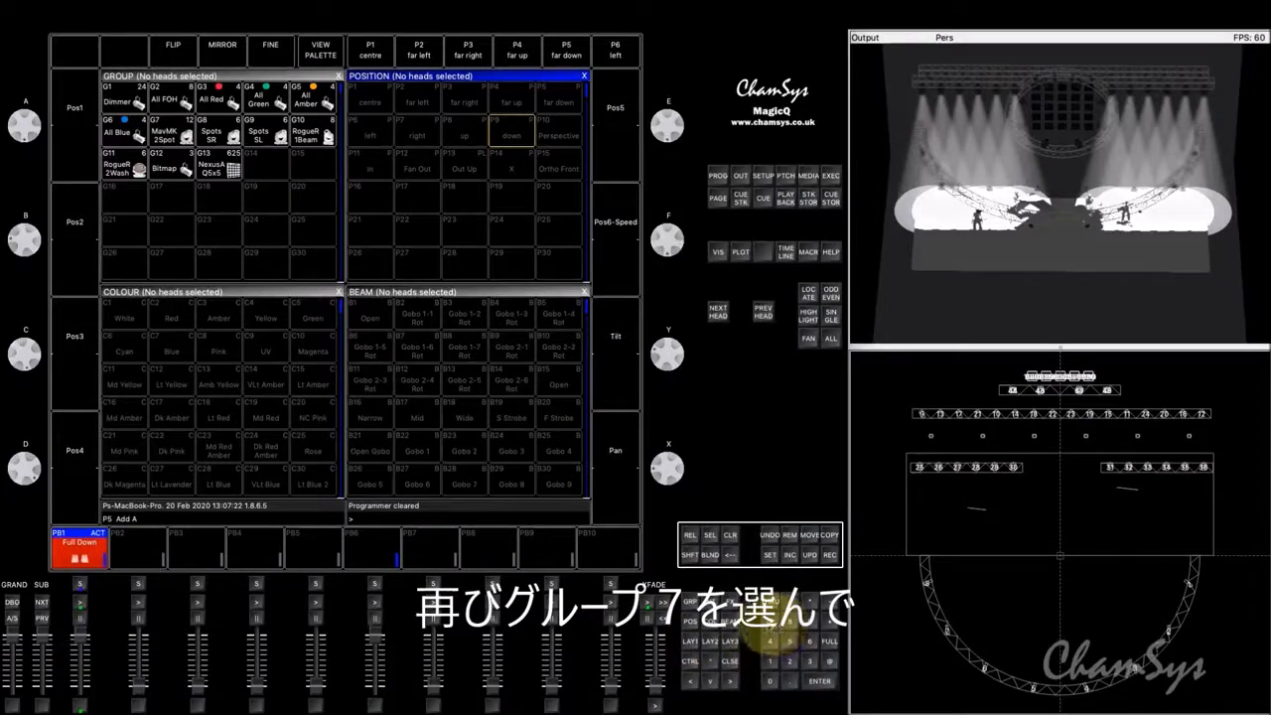
Select group 7 (MavMK2Spot) again and add the circle position FX to it.
click(771, 622)
click(809, 600)
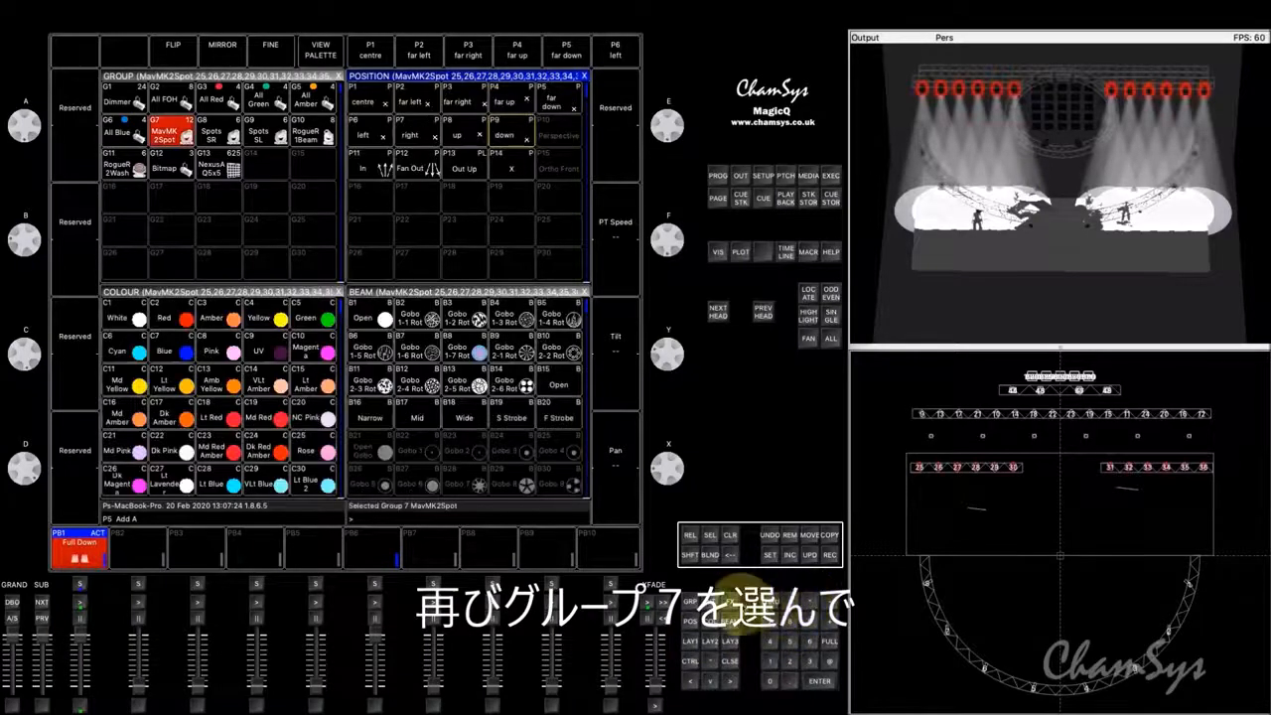
click(731, 602)
click(731, 601)
click(234, 120)
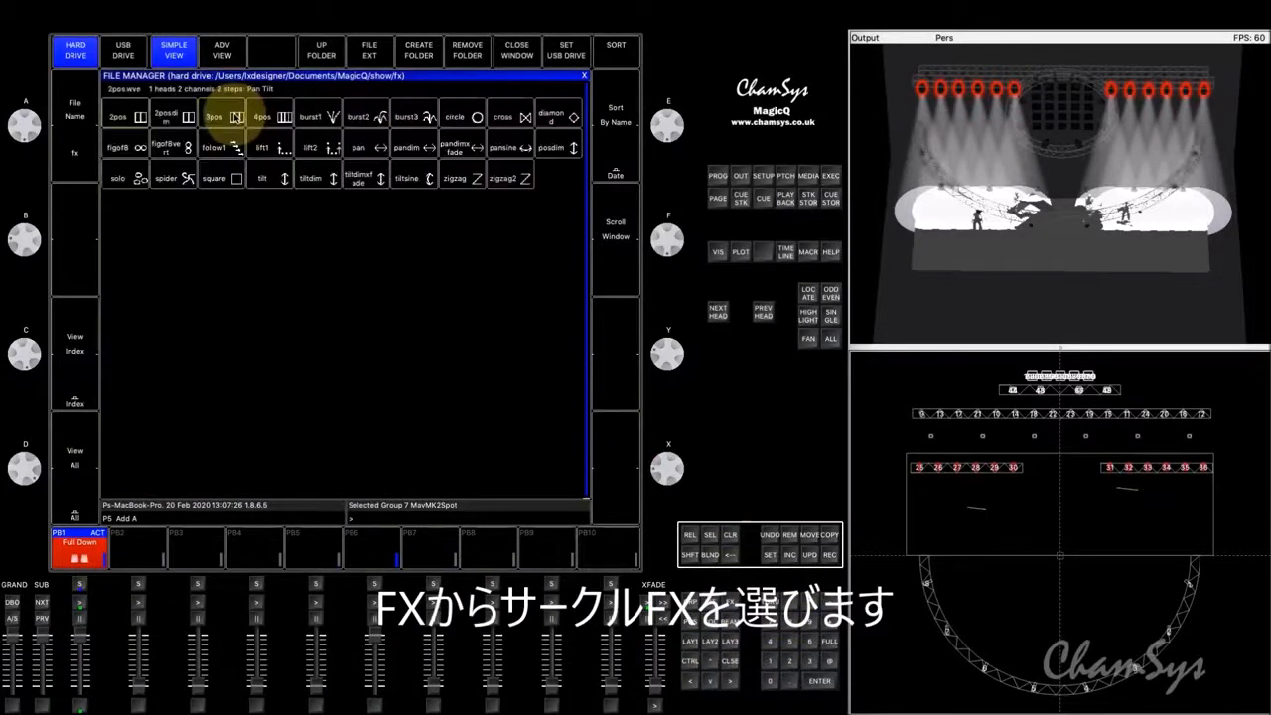
click(454, 124)
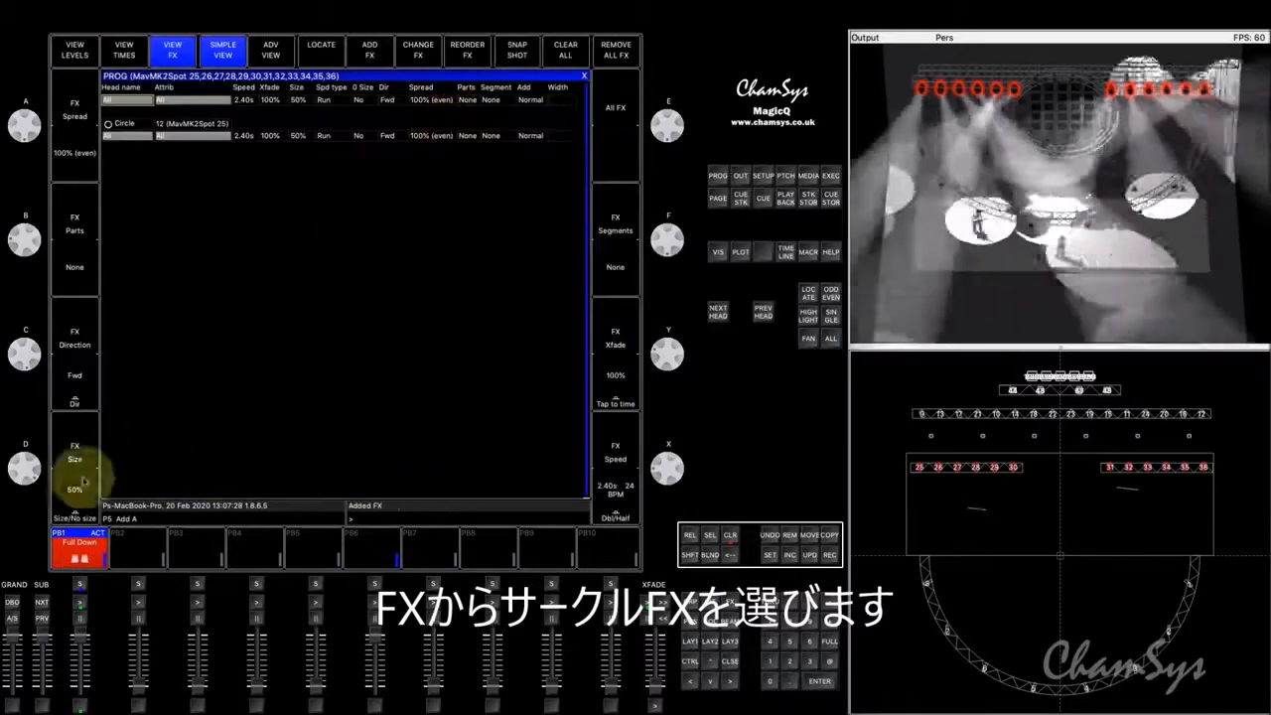
Reduce the circle FX size to 48% and tap in a speed of about 1.05 s.
scroll(24, 465, down, 2)
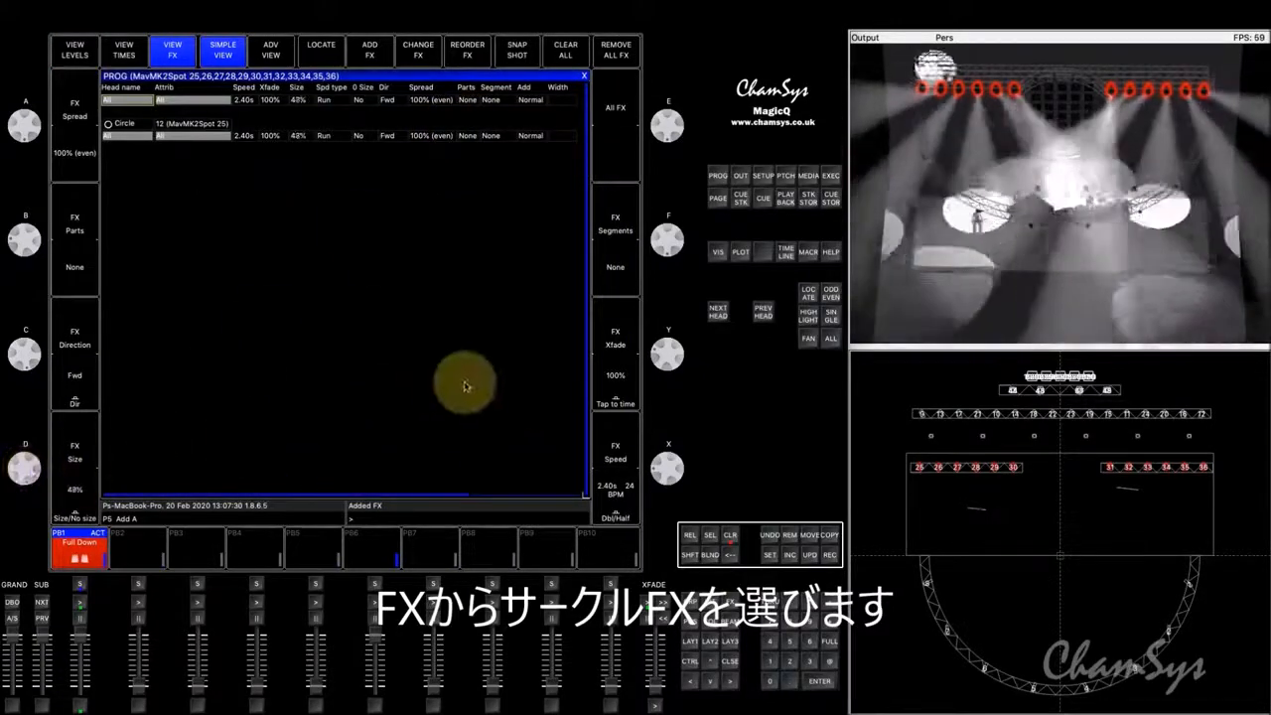
click(612, 401)
click(612, 401)
click(612, 402)
click(612, 403)
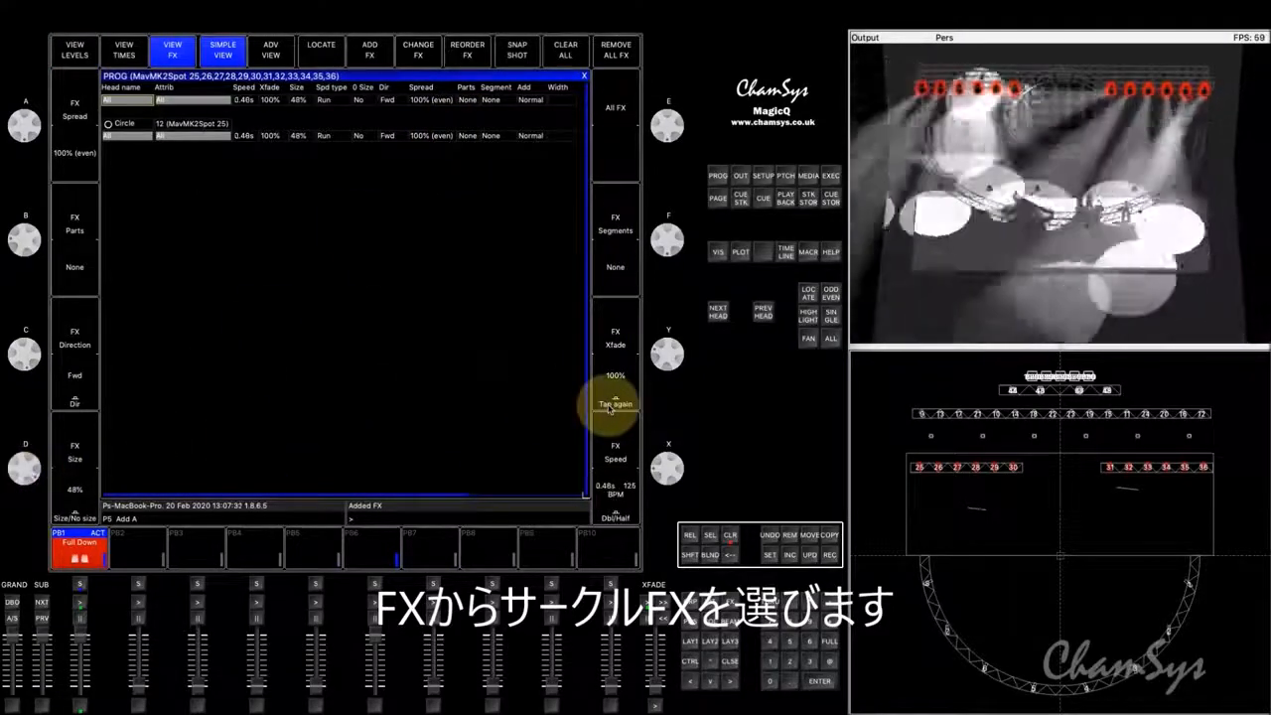
click(611, 407)
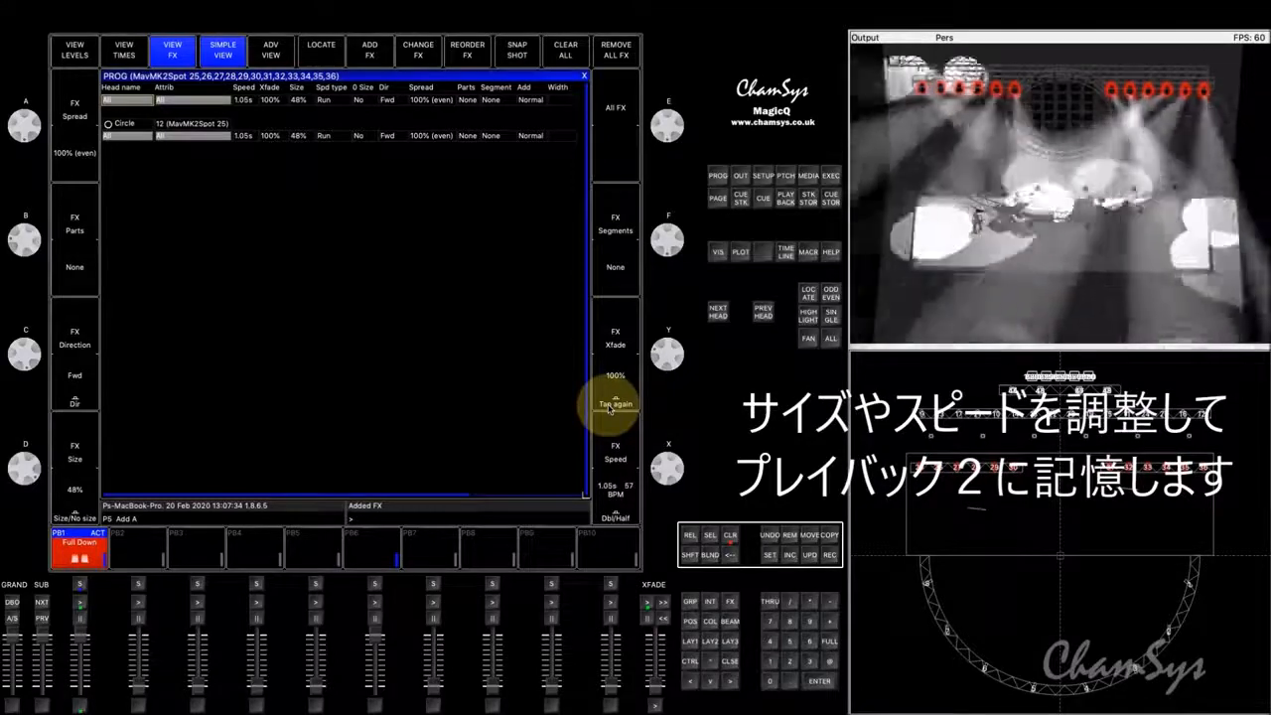
Record the circle FX onto playback 2 and name the playback FX.
click(829, 554)
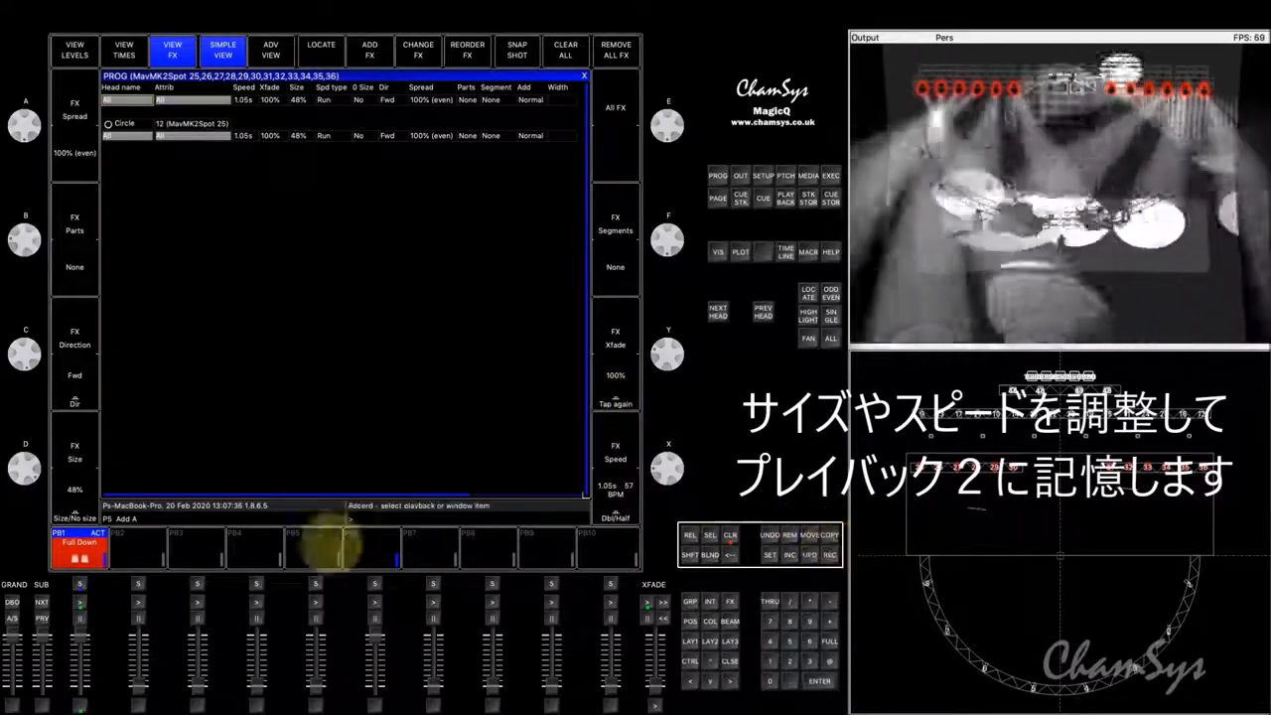
click(134, 548)
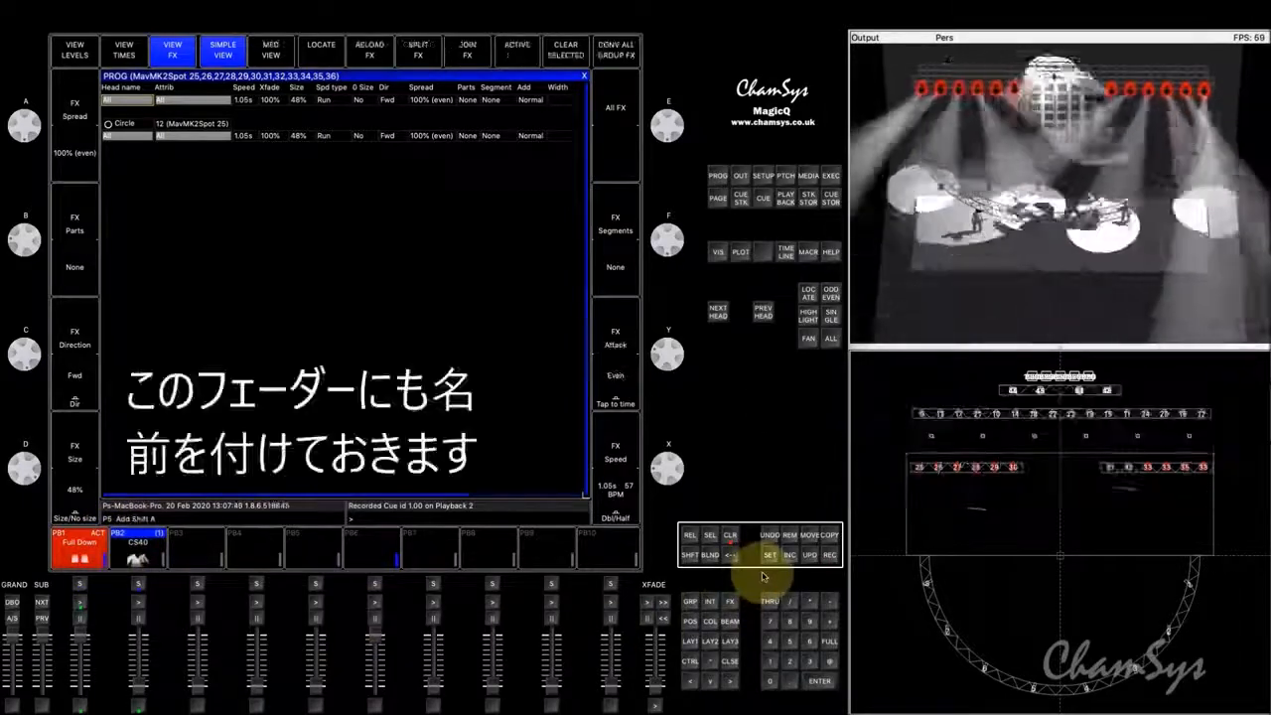
text(FX)
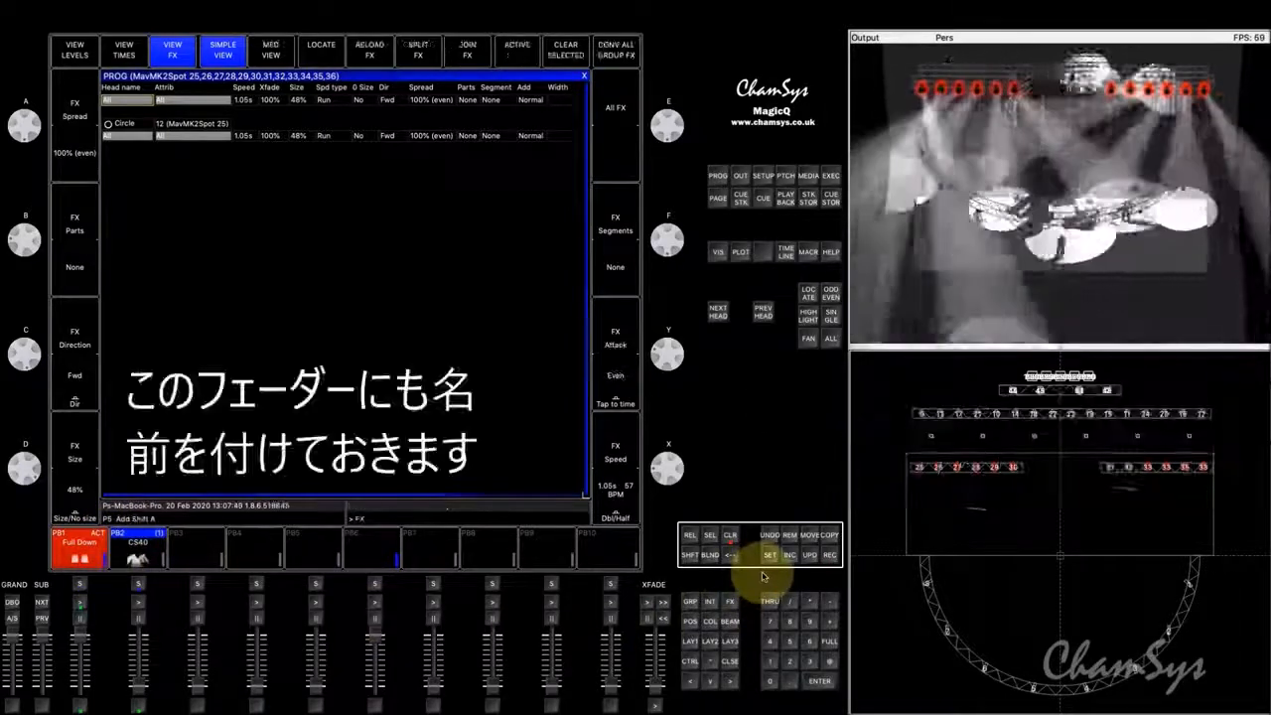
click(770, 554)
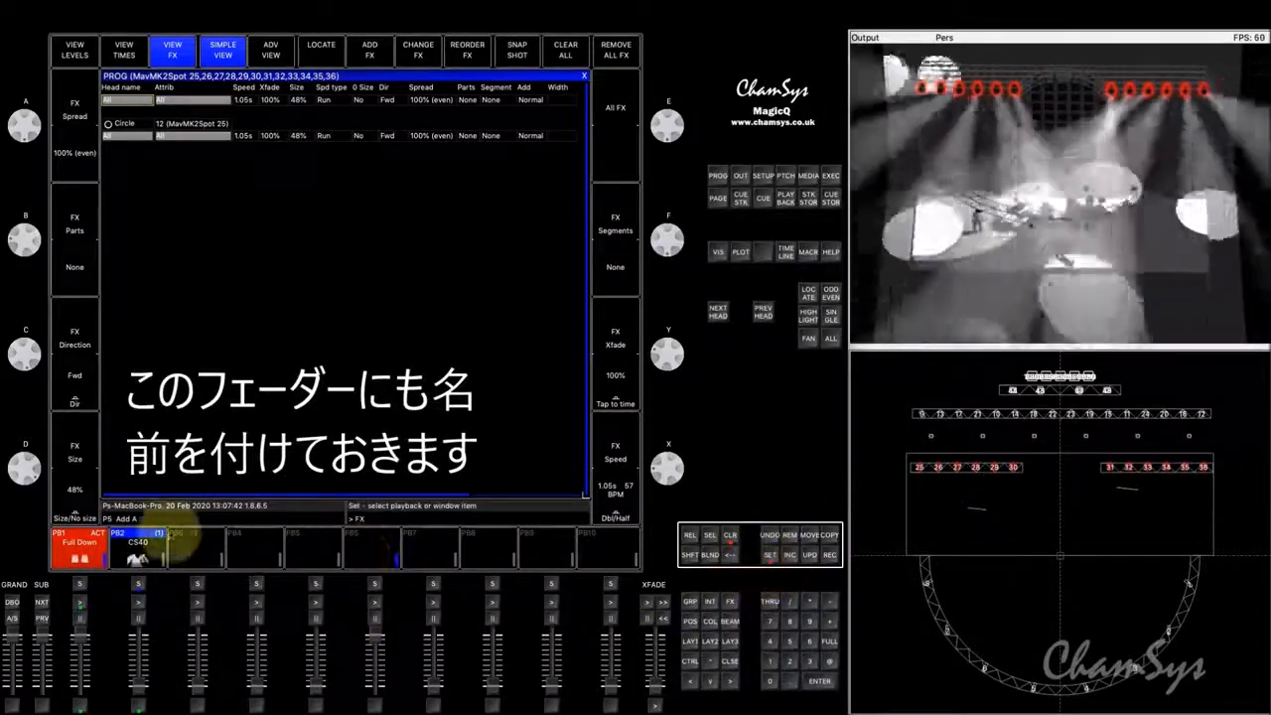
click(142, 541)
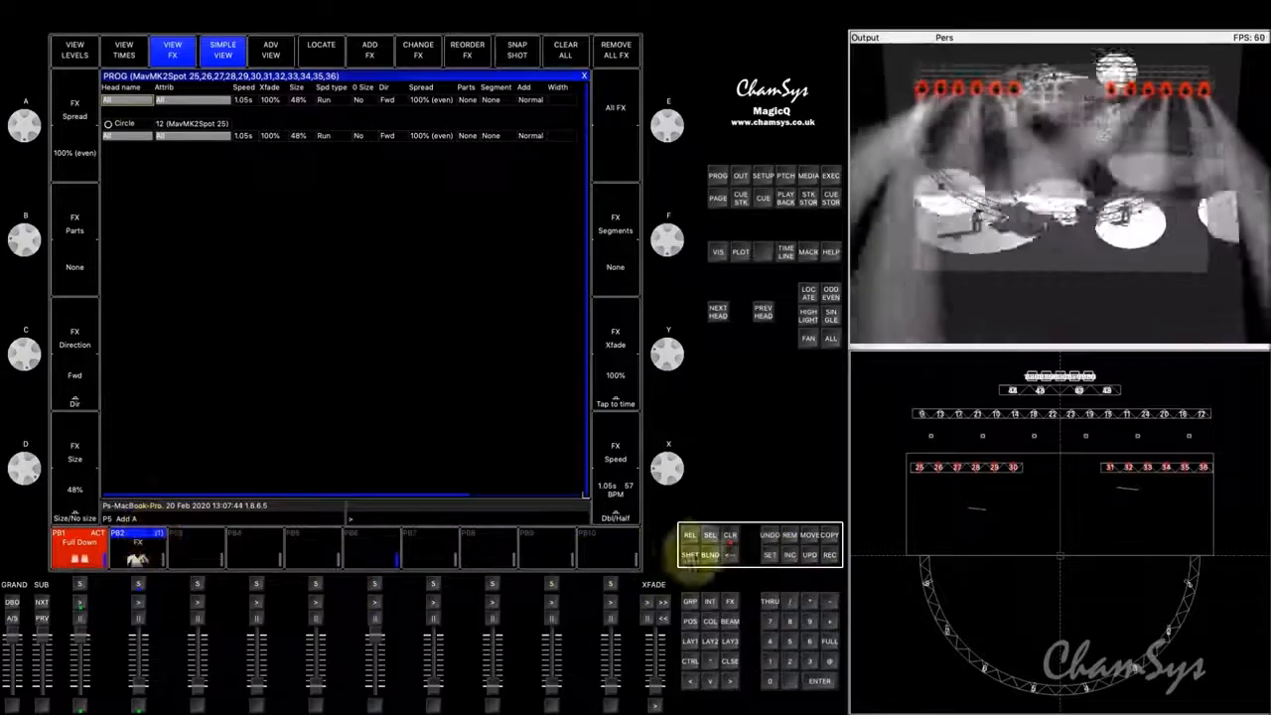
Clear the programmer and load only a Pan value for group 7 (MavMK2Spot) into it.
click(730, 536)
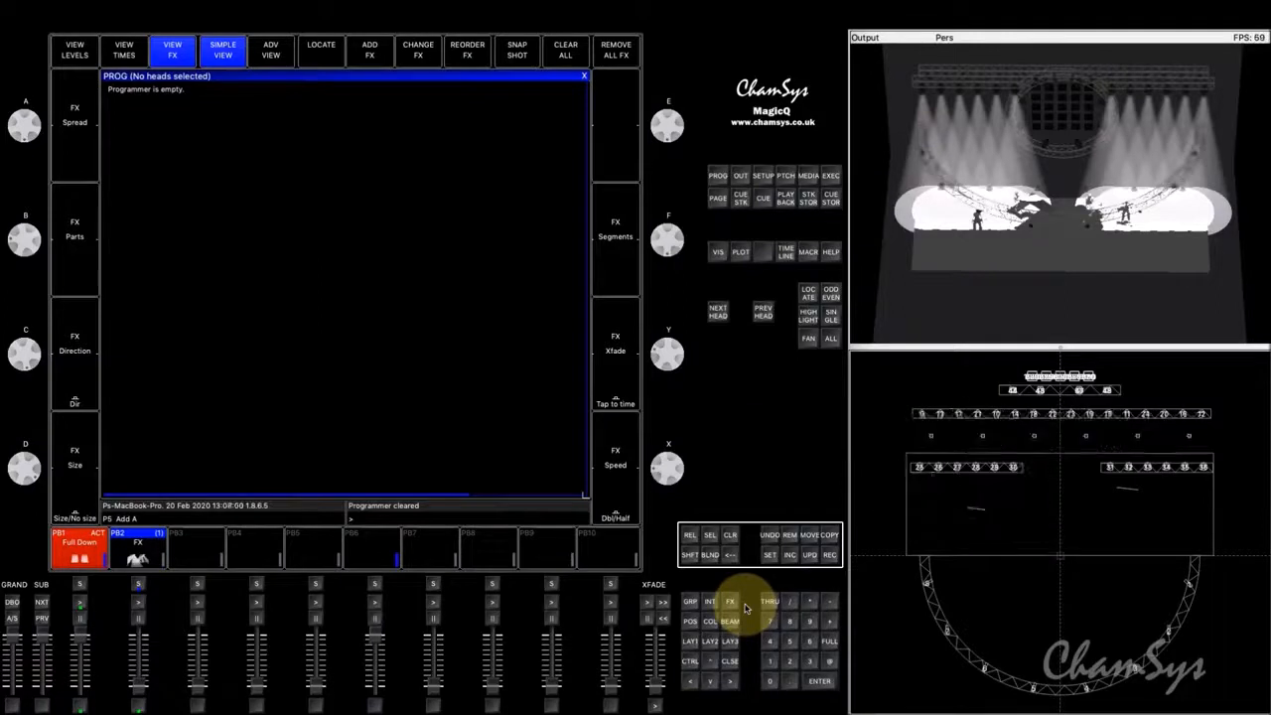
click(771, 621)
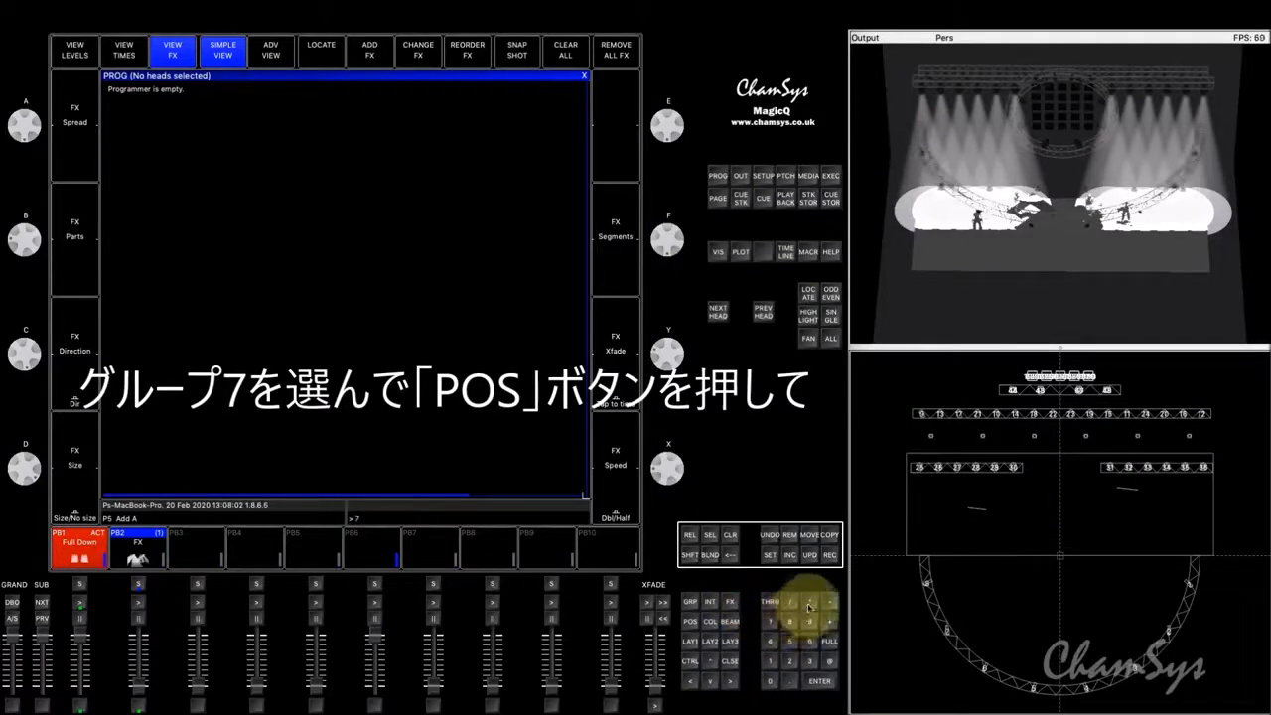
click(810, 606)
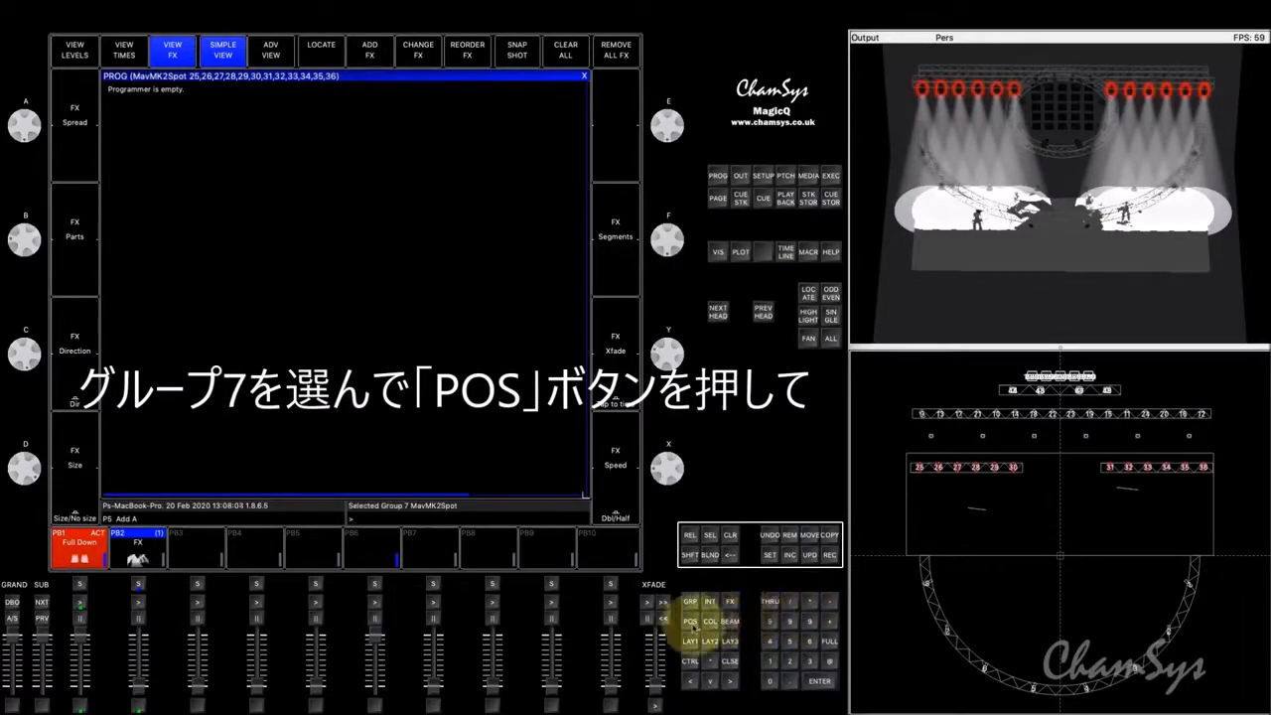
click(691, 623)
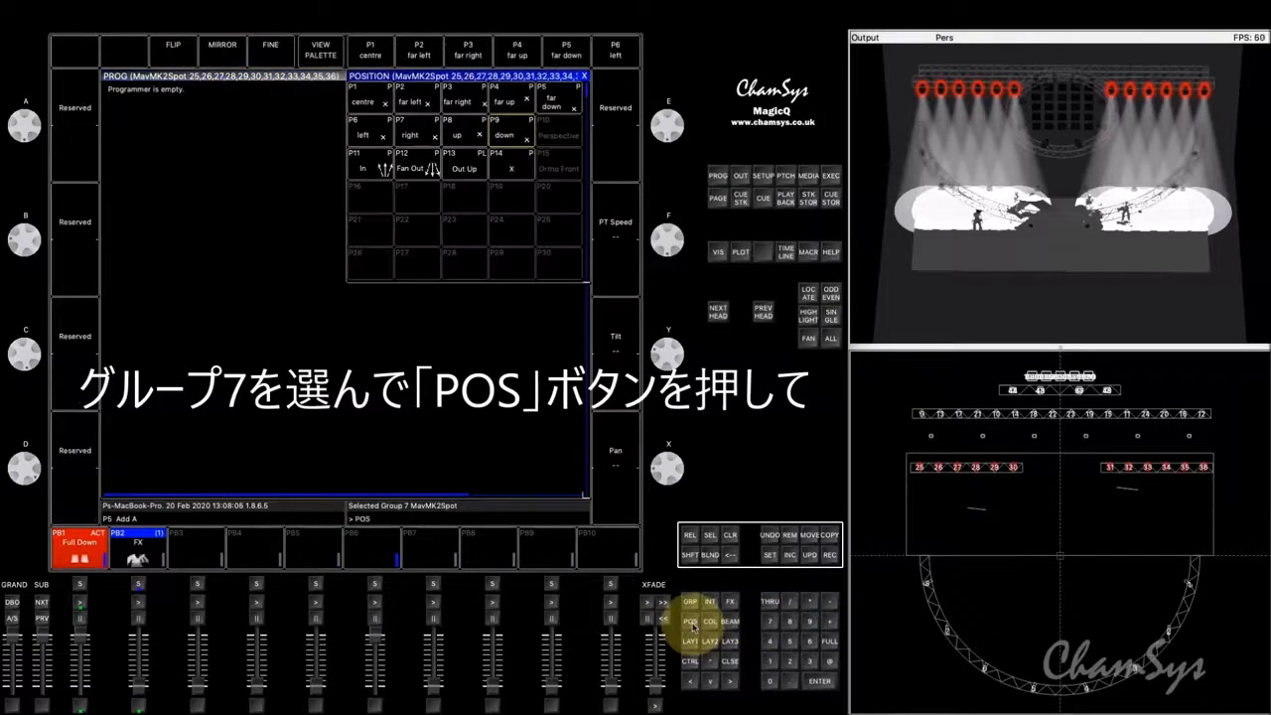
drag(681, 467, 677, 480)
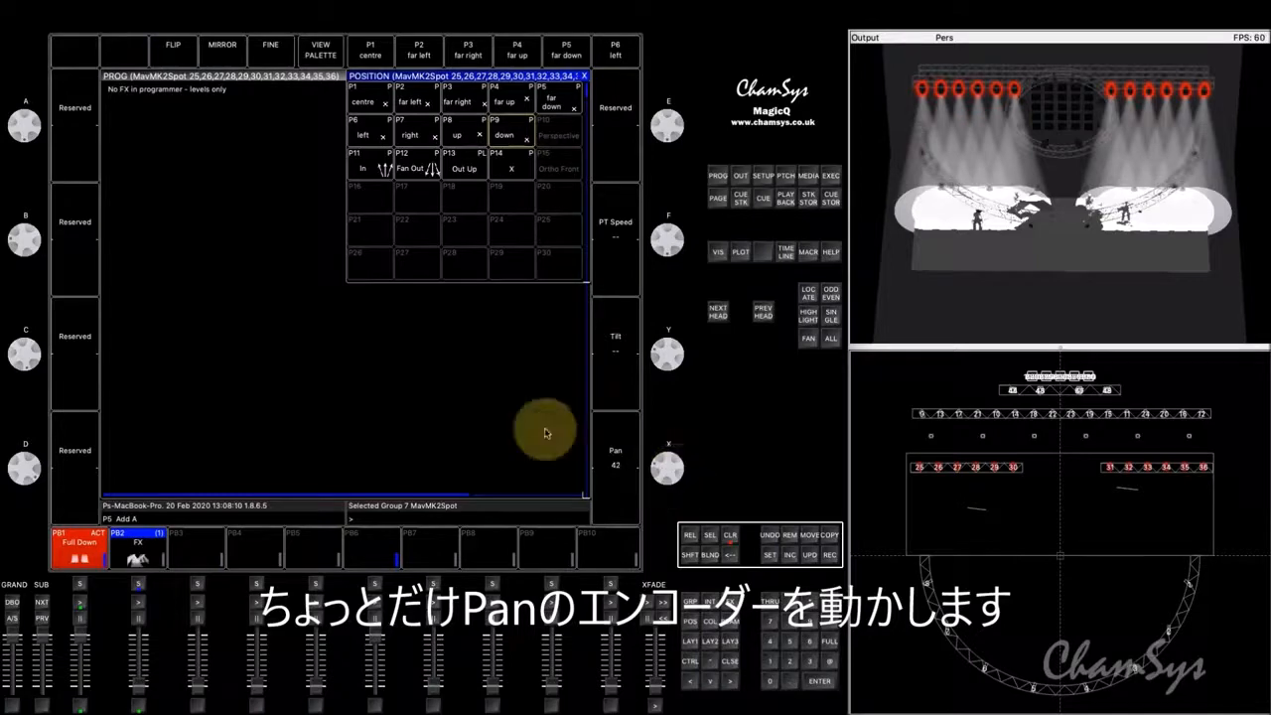
click(491, 426)
click(77, 55)
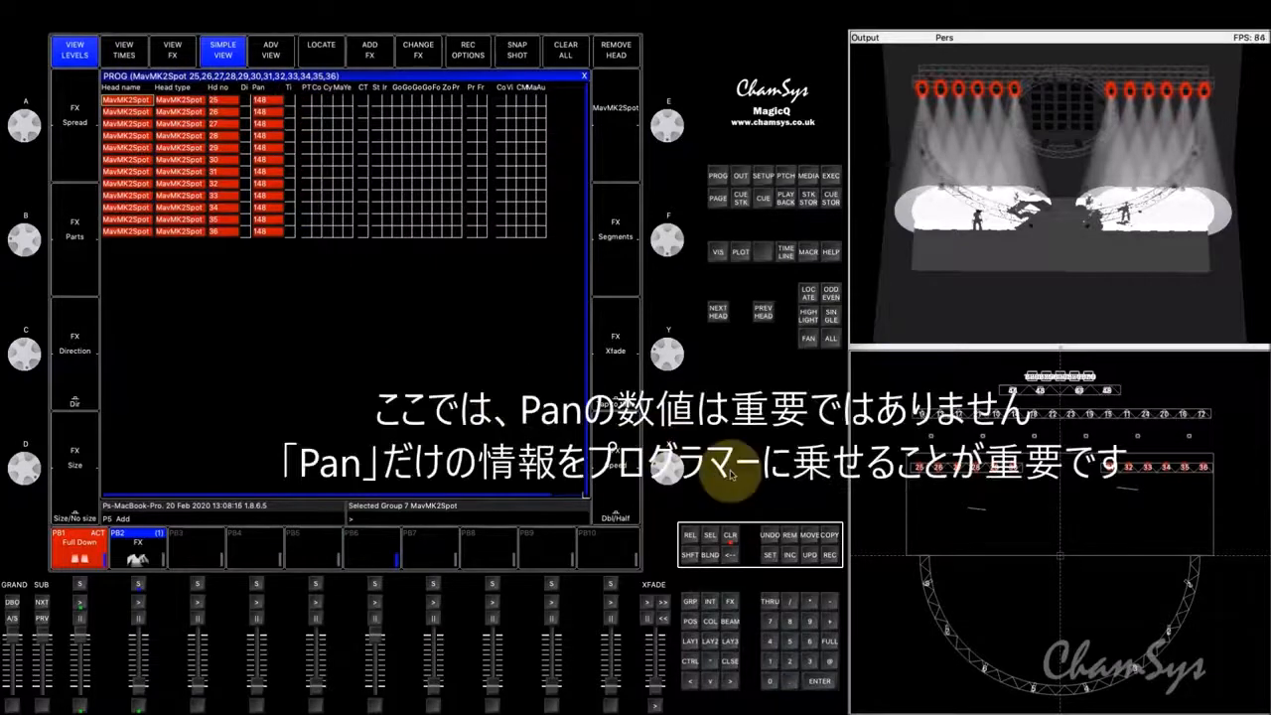
Record the Pan-only programmer onto playback 10 and set its cue stack as a Size Master.
click(830, 558)
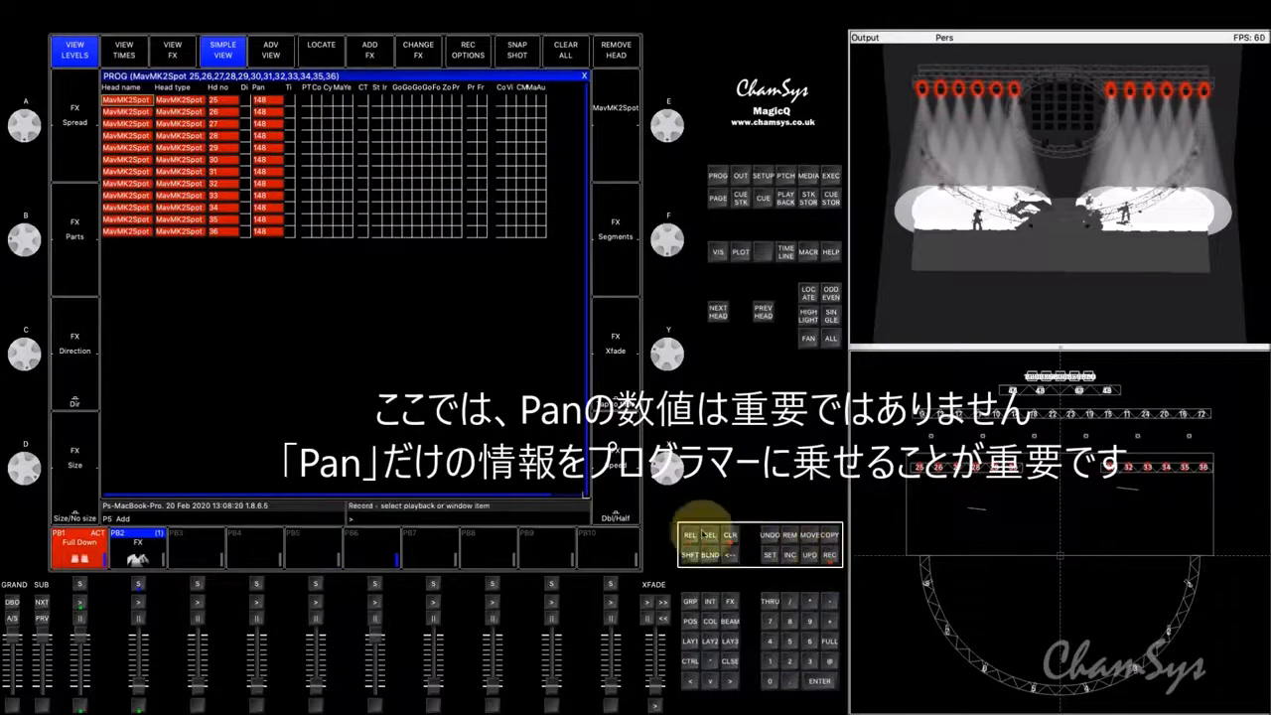
click(622, 546)
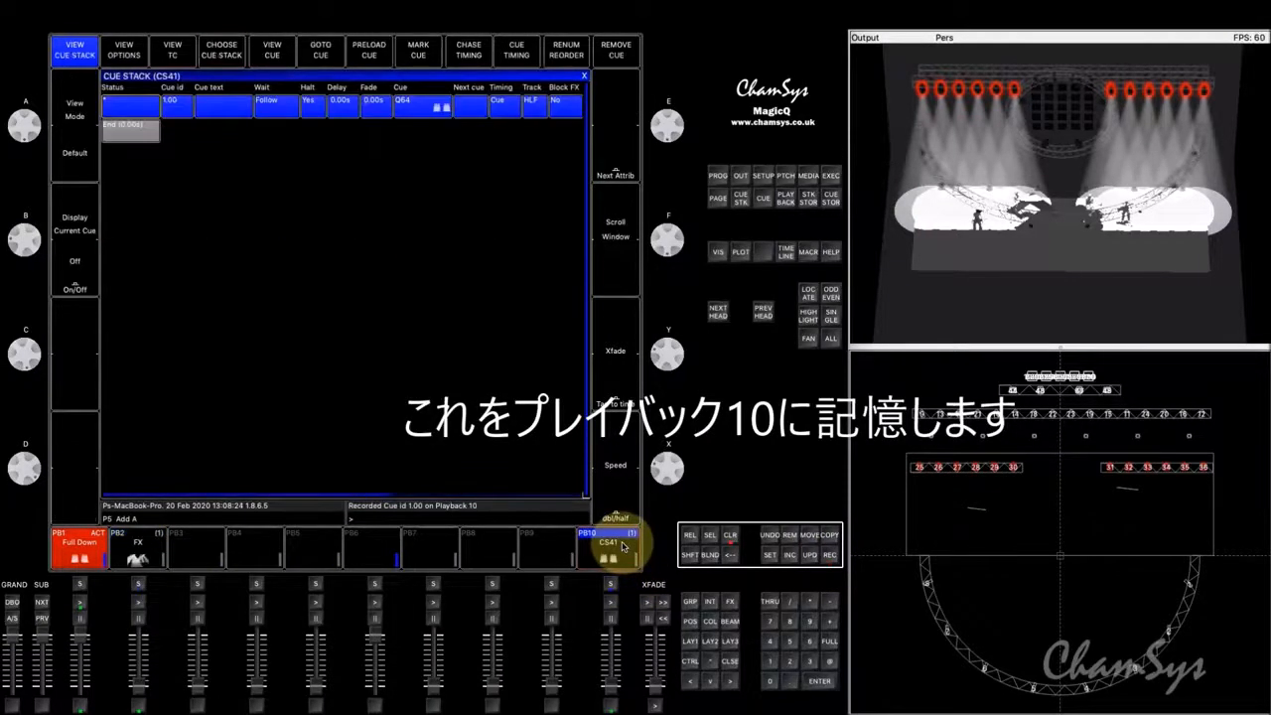
double_click(623, 546)
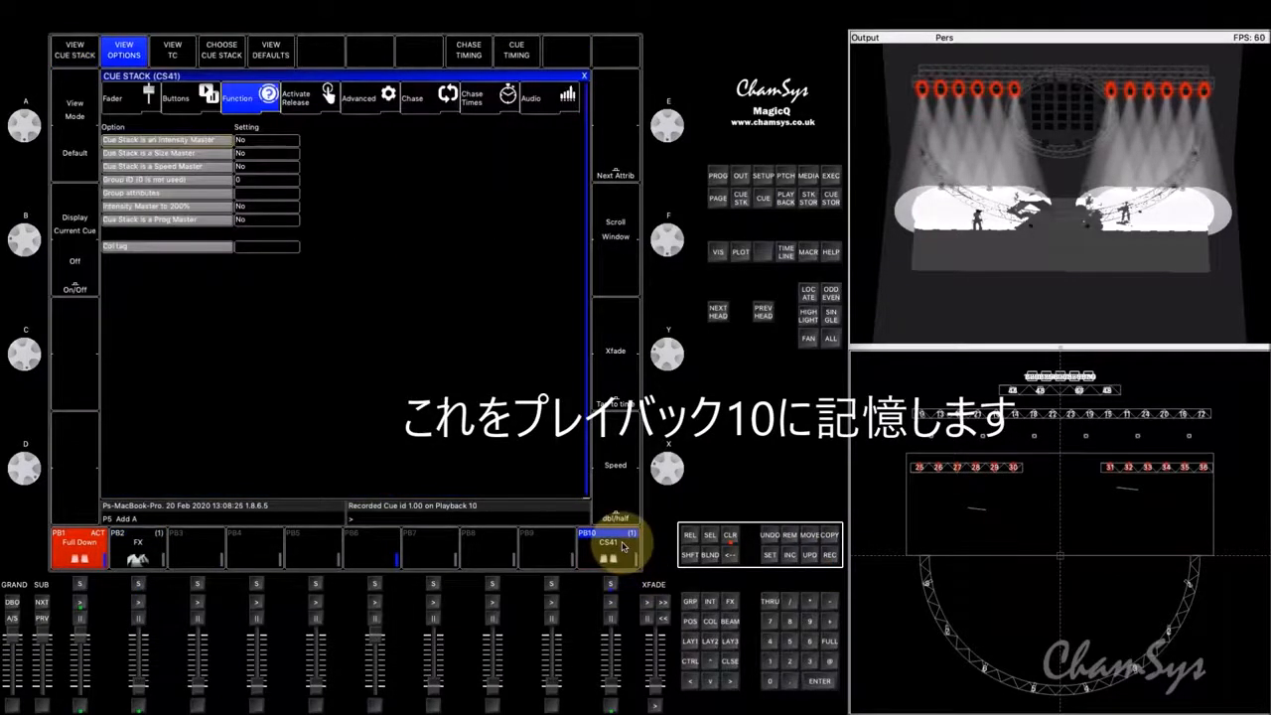
click(239, 103)
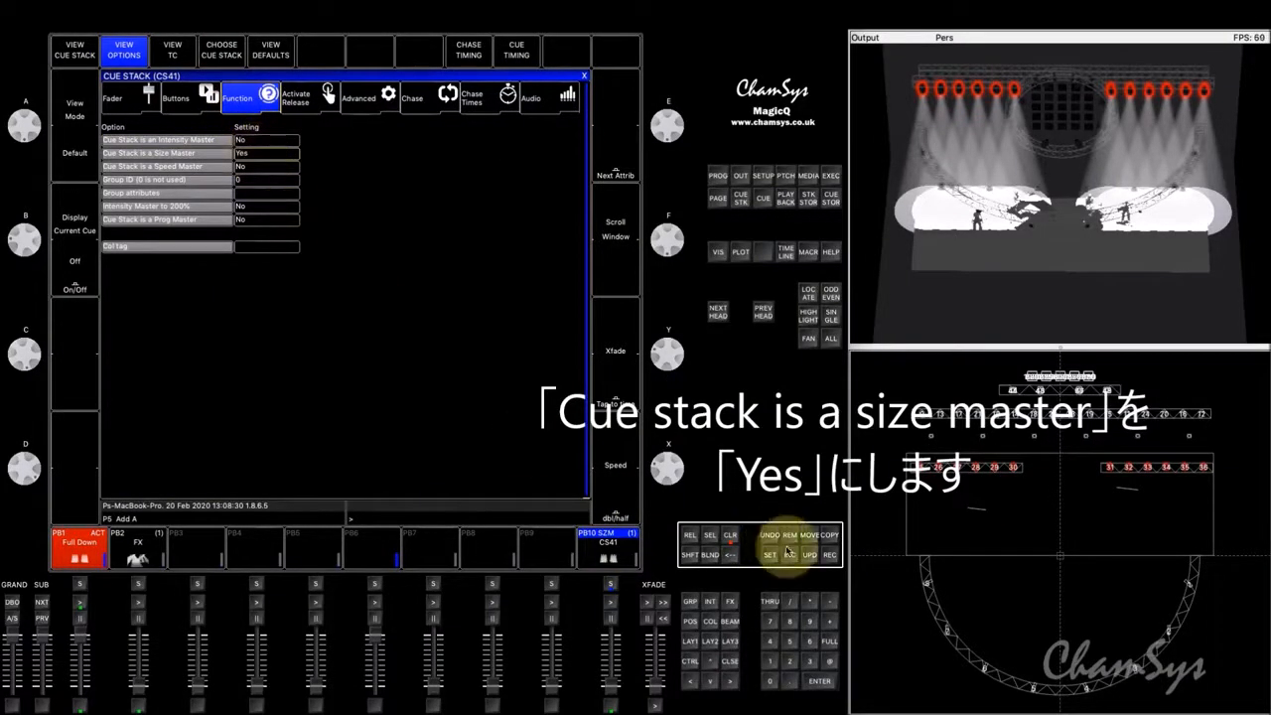
Clear the programmer, raise the faders of playbacks 2 and 10, and activate playback 10.
click(731, 537)
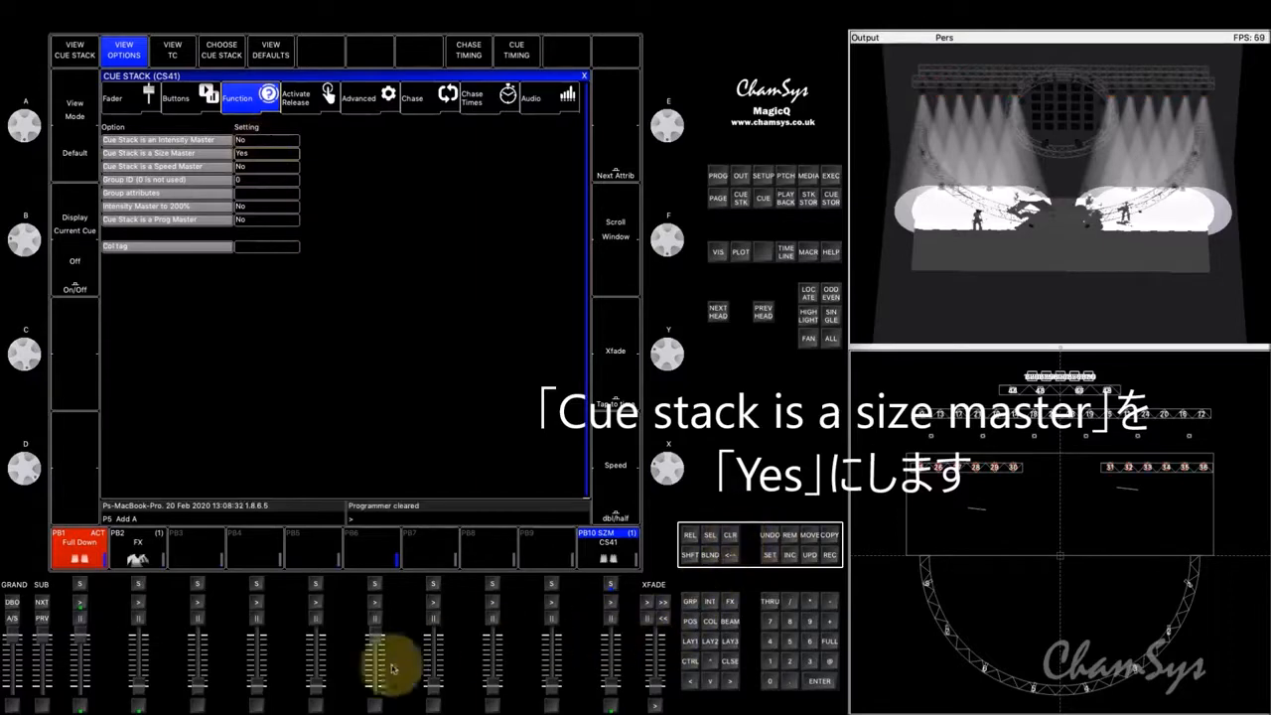
drag(139, 685, 129, 628)
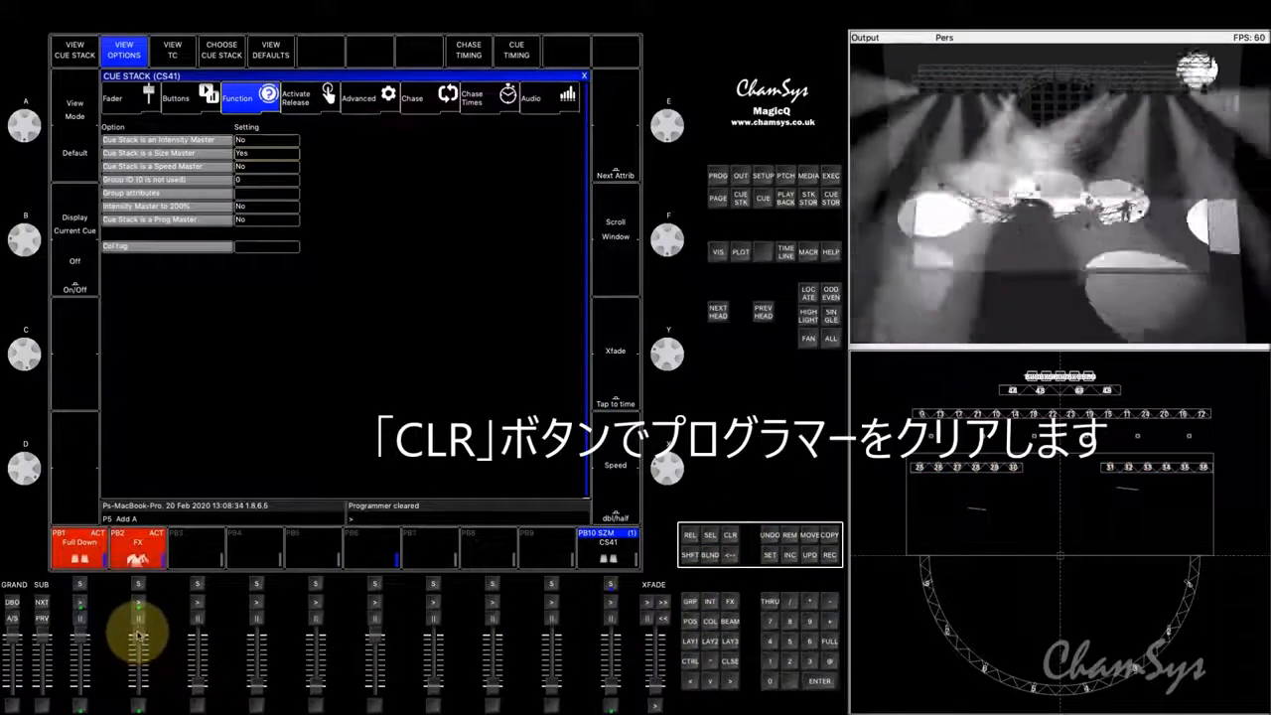
drag(615, 683, 610, 620)
click(610, 603)
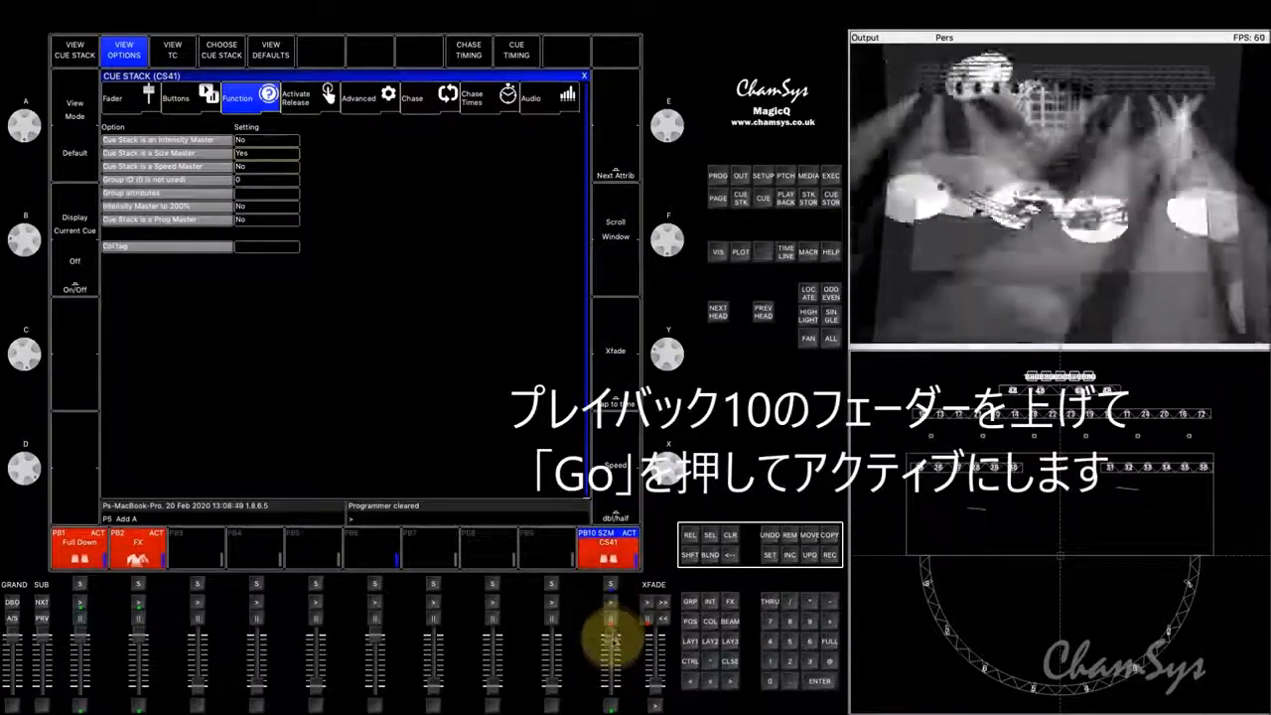
Lower playback 10's fader to test the pan size of the FX and name the playback M Pan.
drag(610, 663, 610, 673)
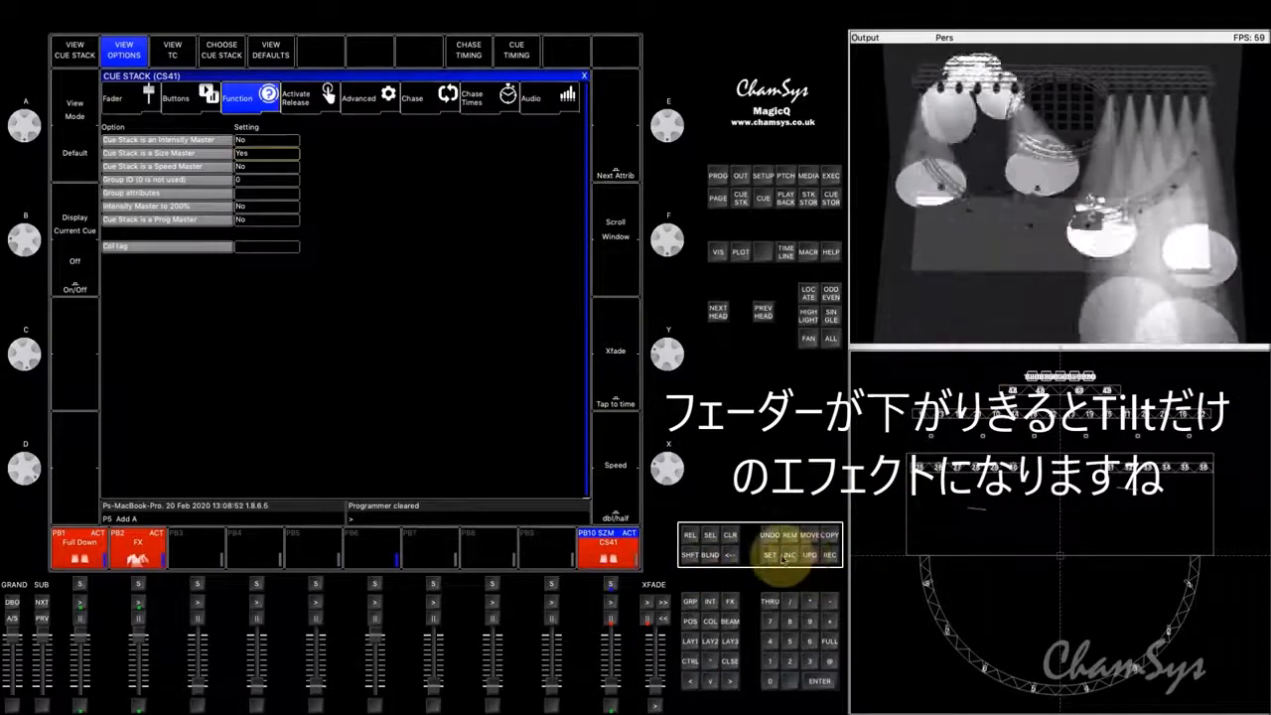
text(M Pan)
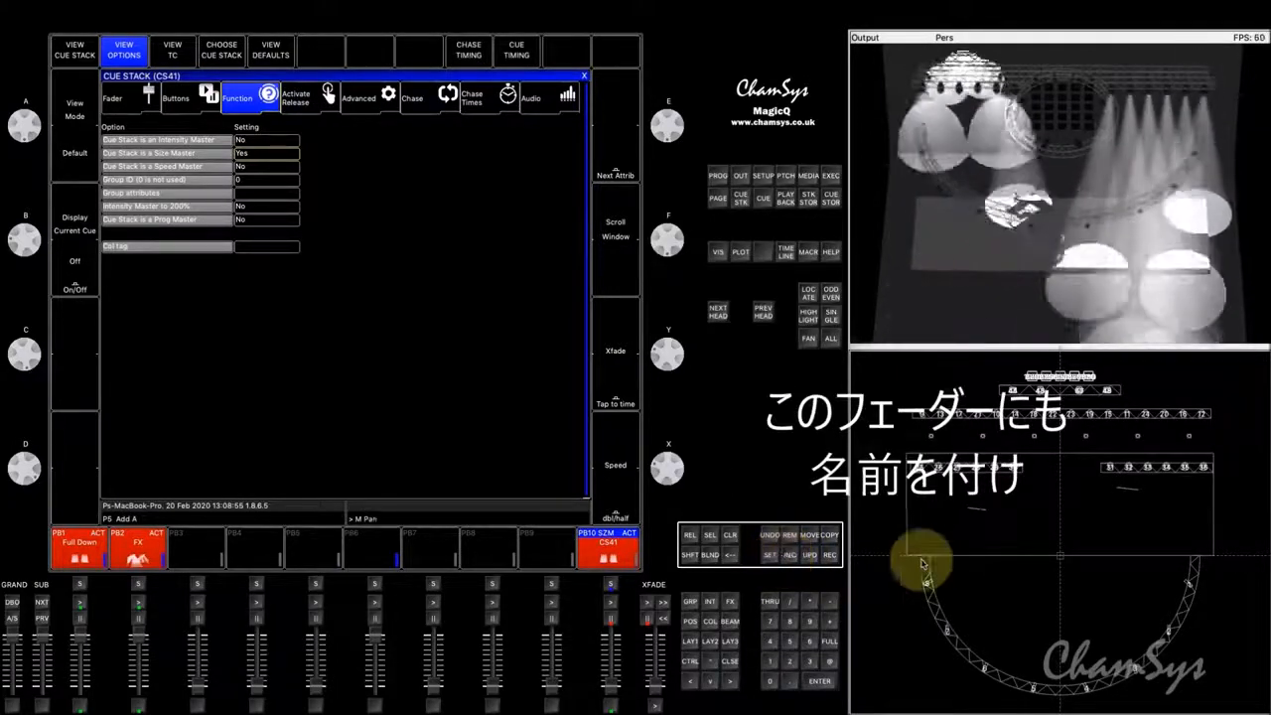
click(617, 545)
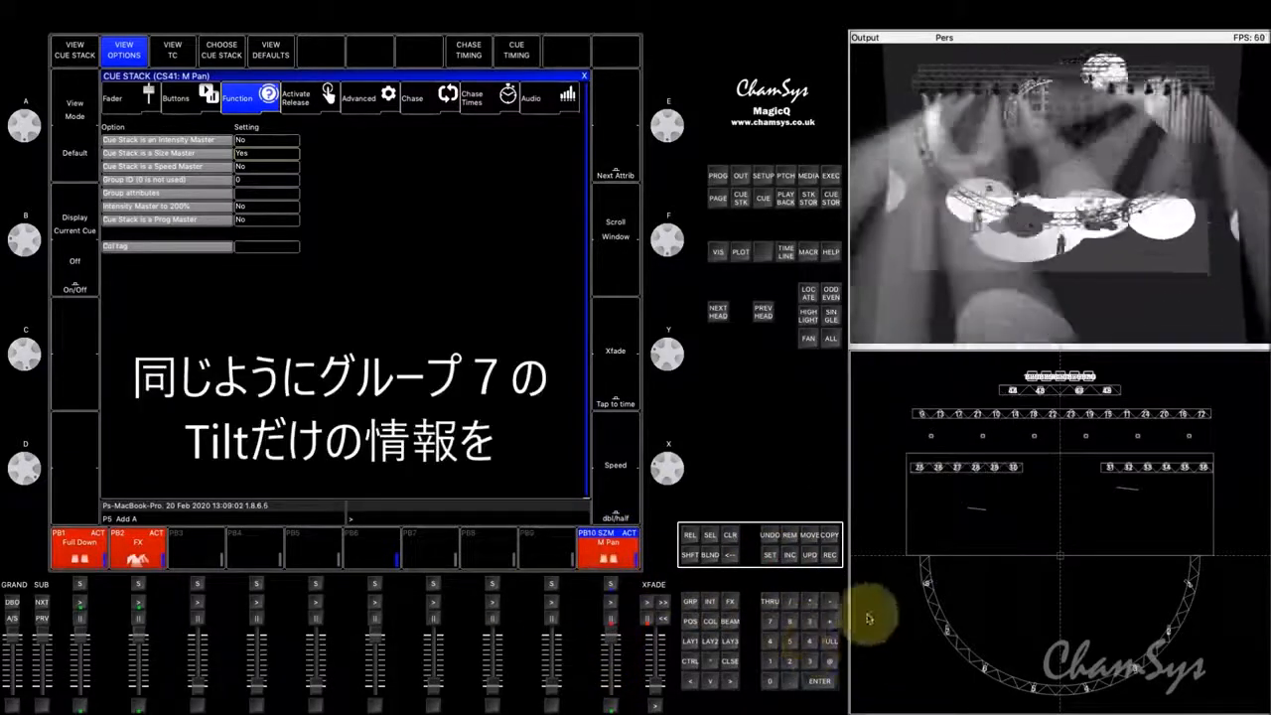
Select group 7 (MavMK2Spot) and load only a Tilt value for it into the programmer.
click(770, 622)
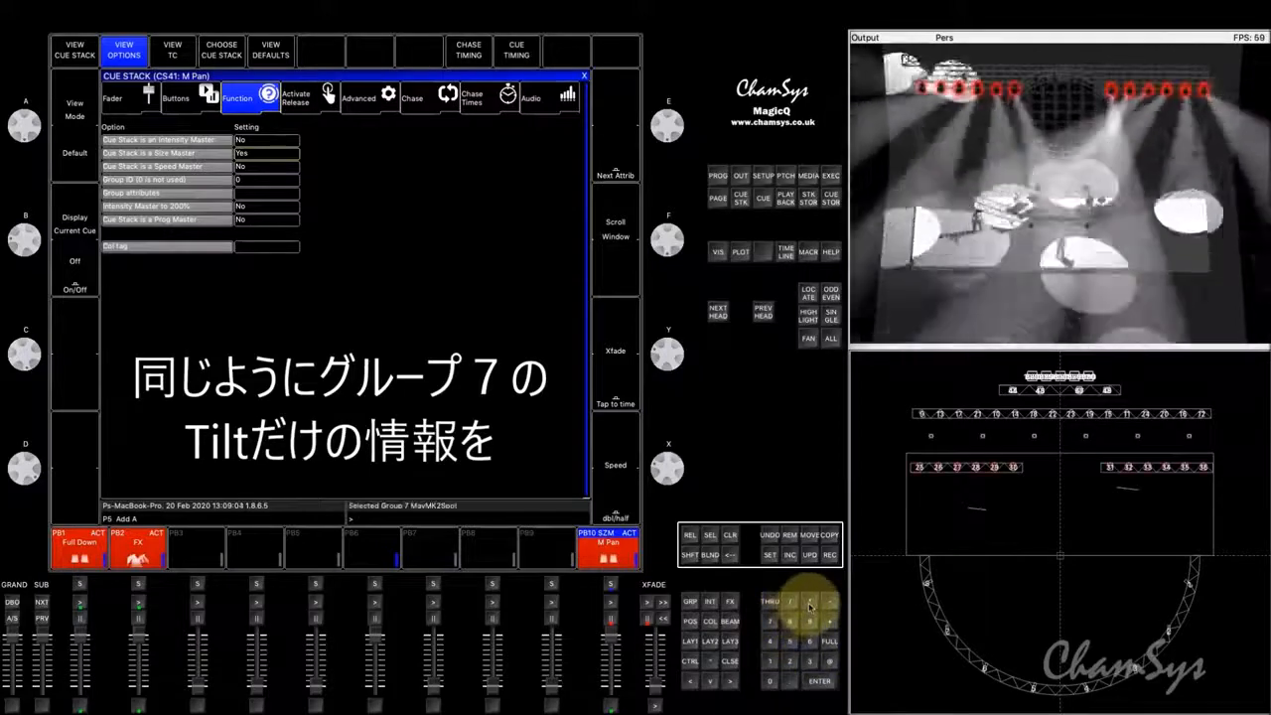
click(690, 622)
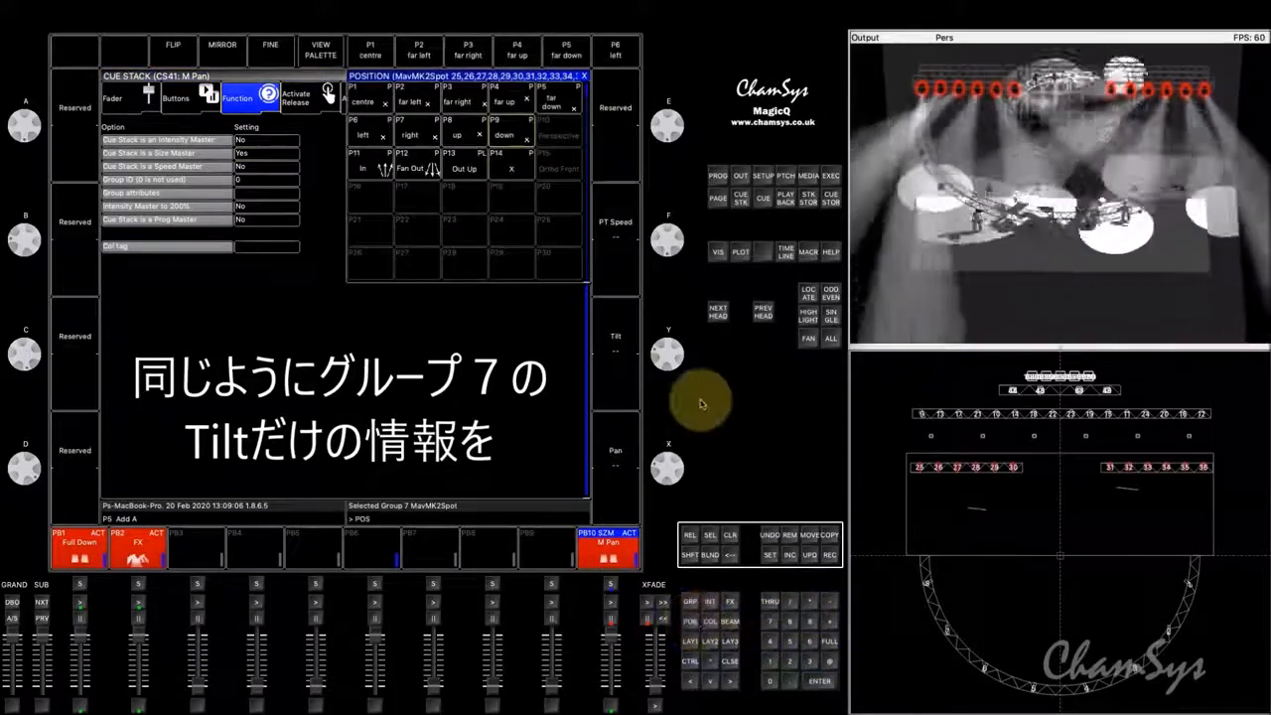
click(678, 358)
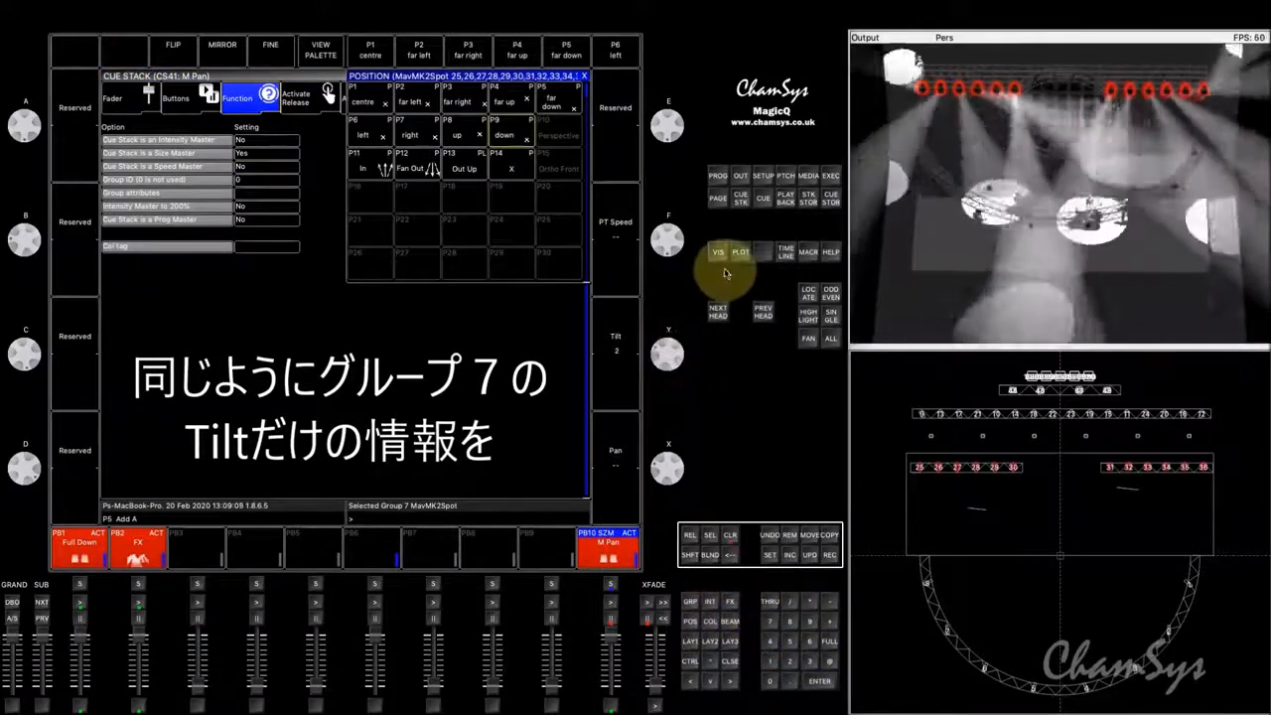
click(716, 176)
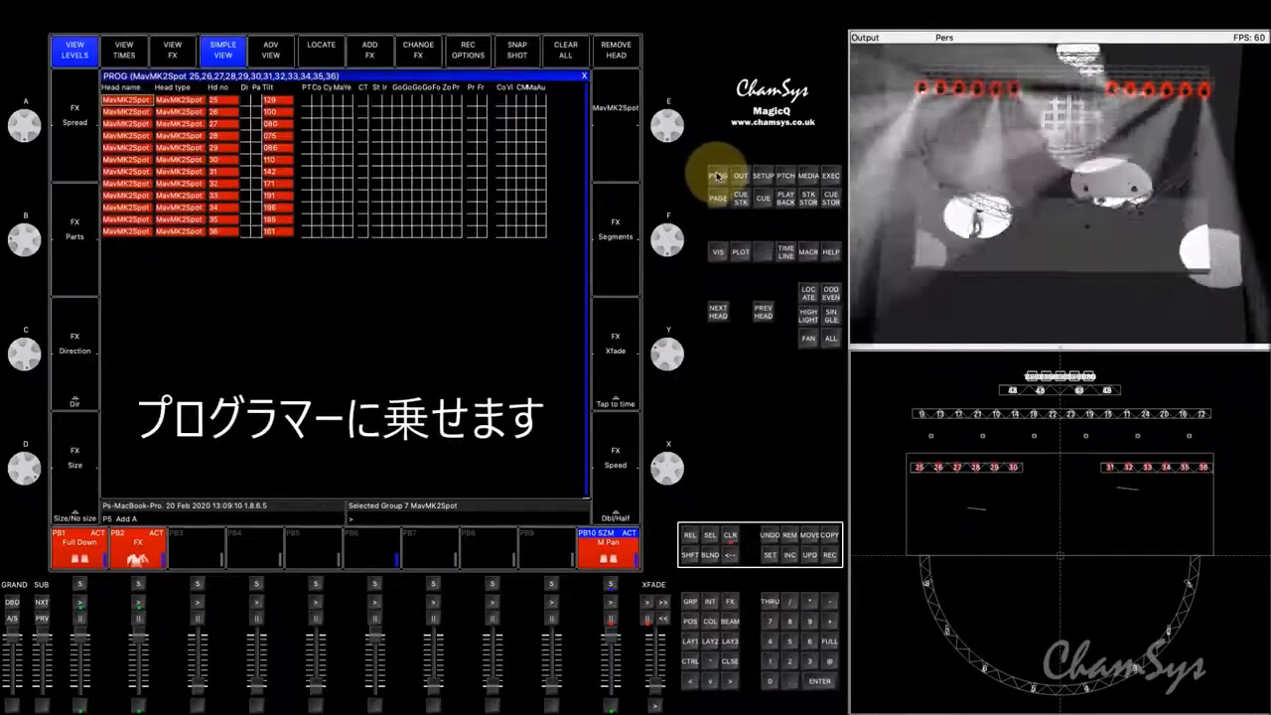
Record the Tilt-only programmer onto playback 9, clear the programmer, and set playback 9's cue stack as a Size Master.
click(830, 555)
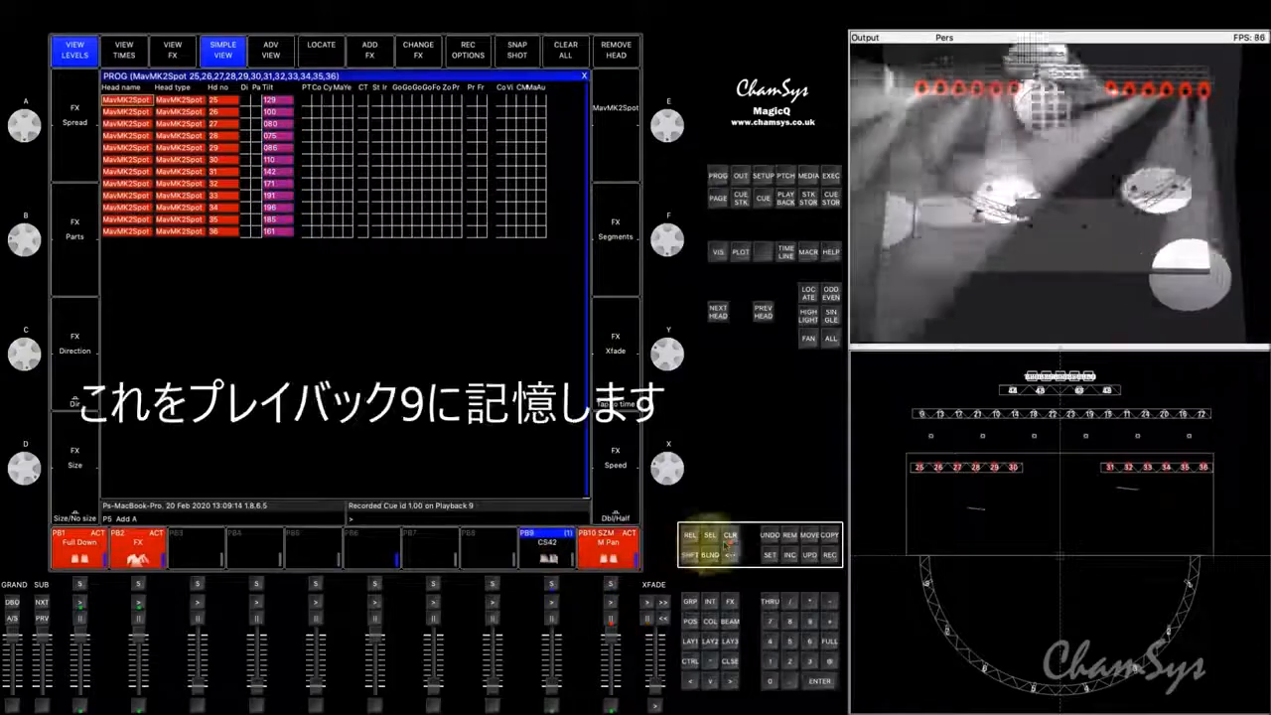
click(730, 536)
click(545, 538)
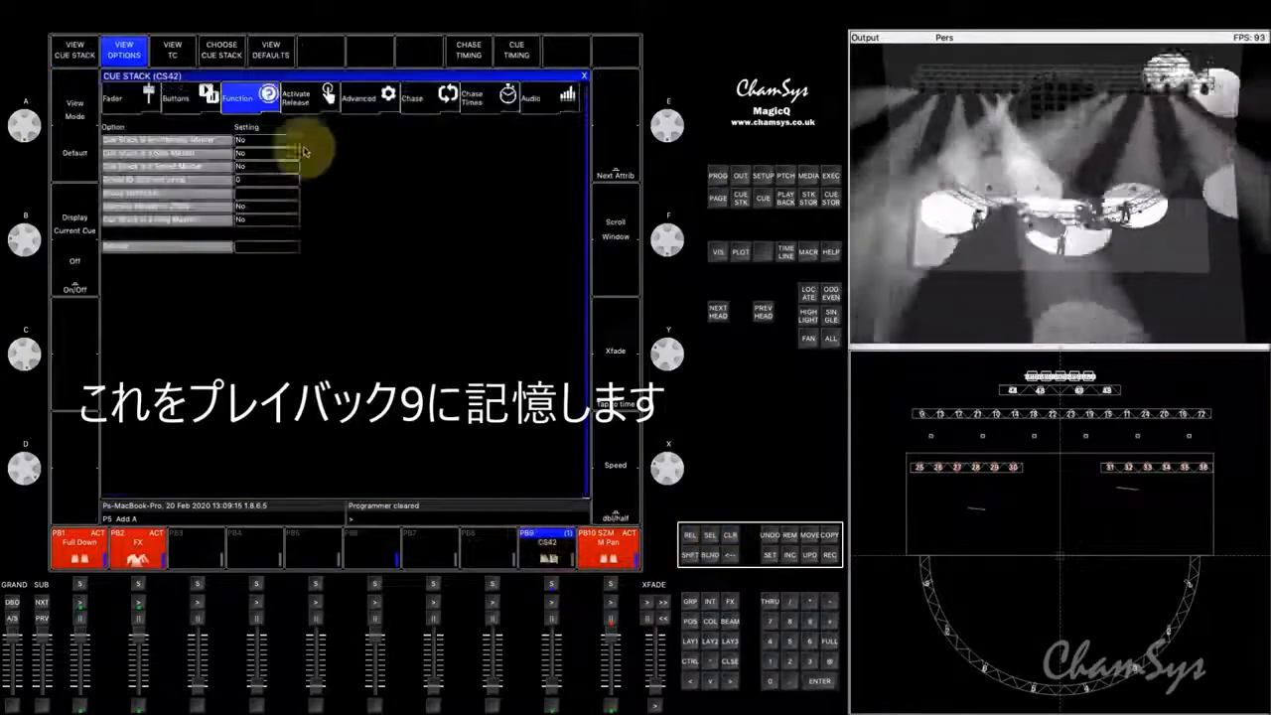
click(248, 156)
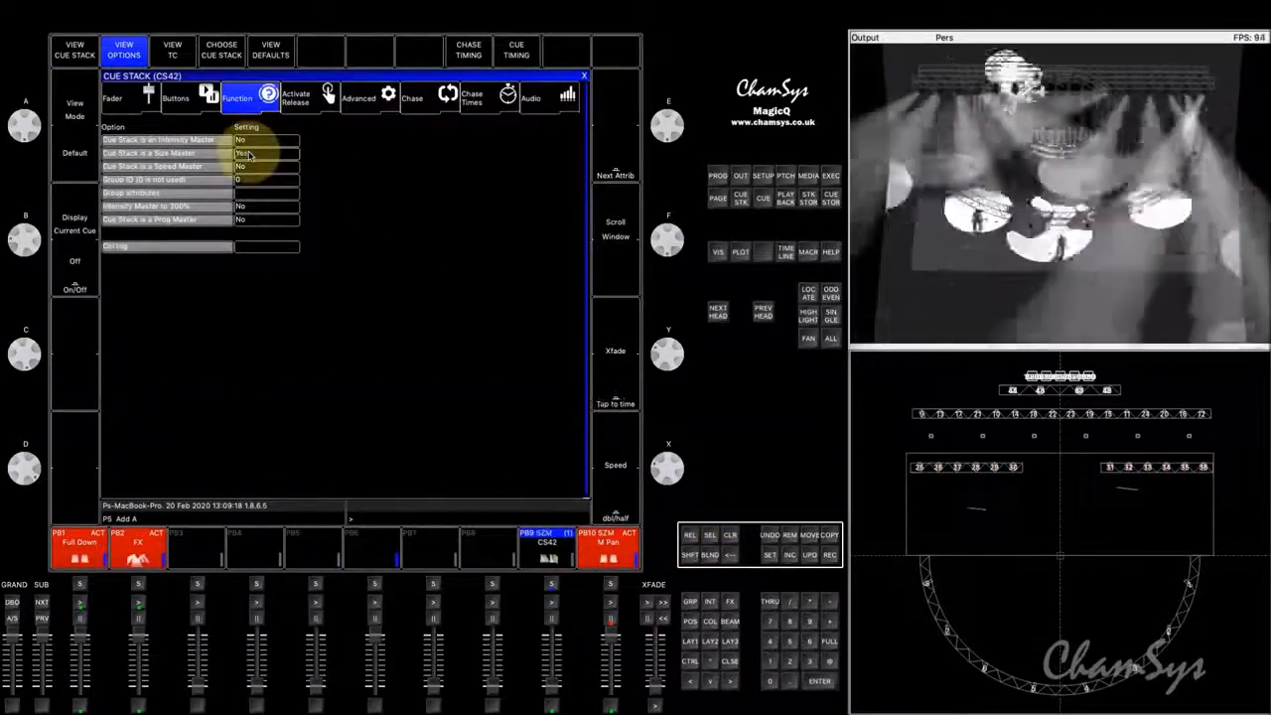
Activate playback 9 and vary the faders of playbacks 9 and 10 to test the circle FX's tilt and pan size.
mouse_move(552, 686)
mouse_down()
mouse_move(553, 605)
mouse_move(552, 698)
mouse_up()
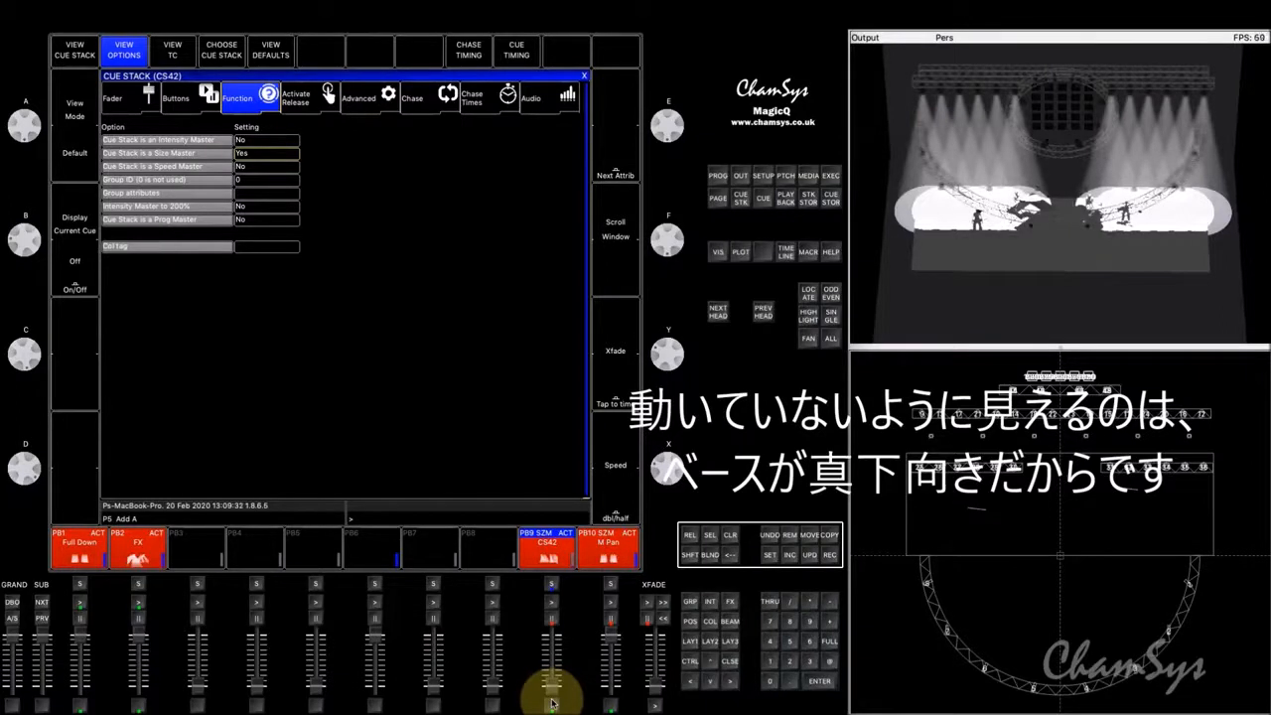
drag(553, 683, 611, 692)
drag(552, 653, 552, 680)
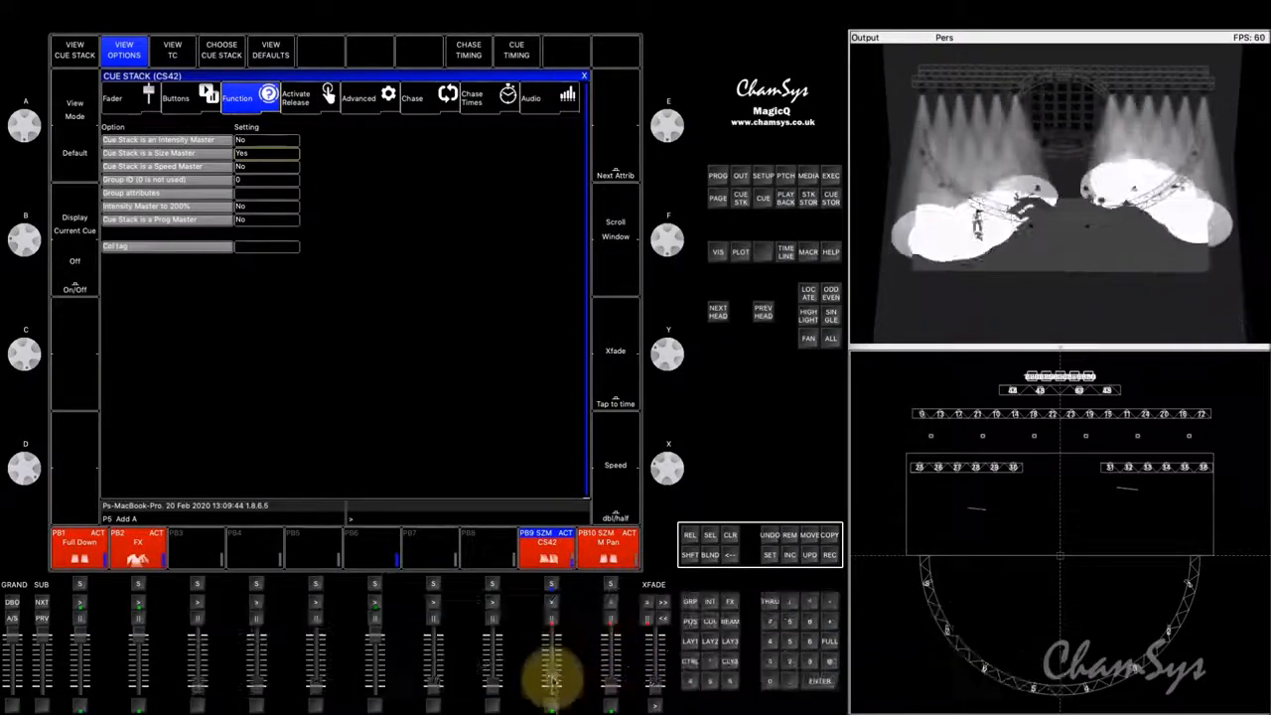